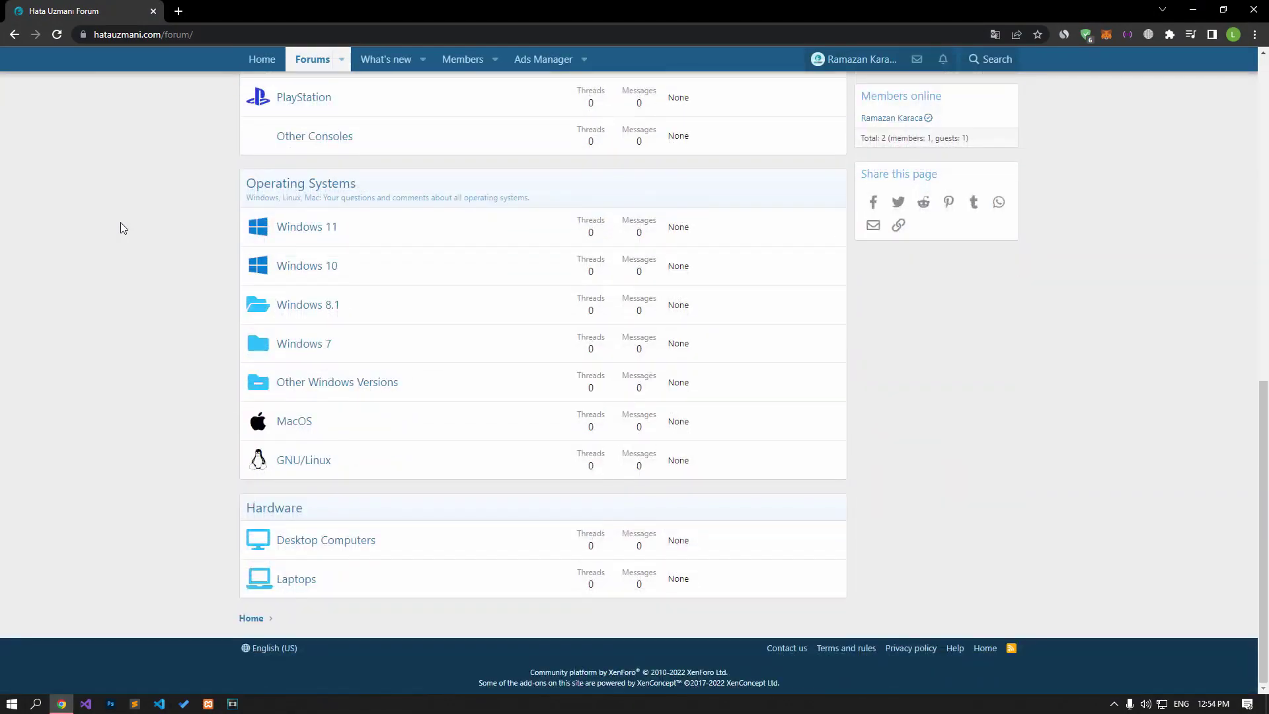
Step: Scroll the Hata Uzmanı article to the BLZBNTAGT00000084B fix steps
scroll(120, 222, up, 12)
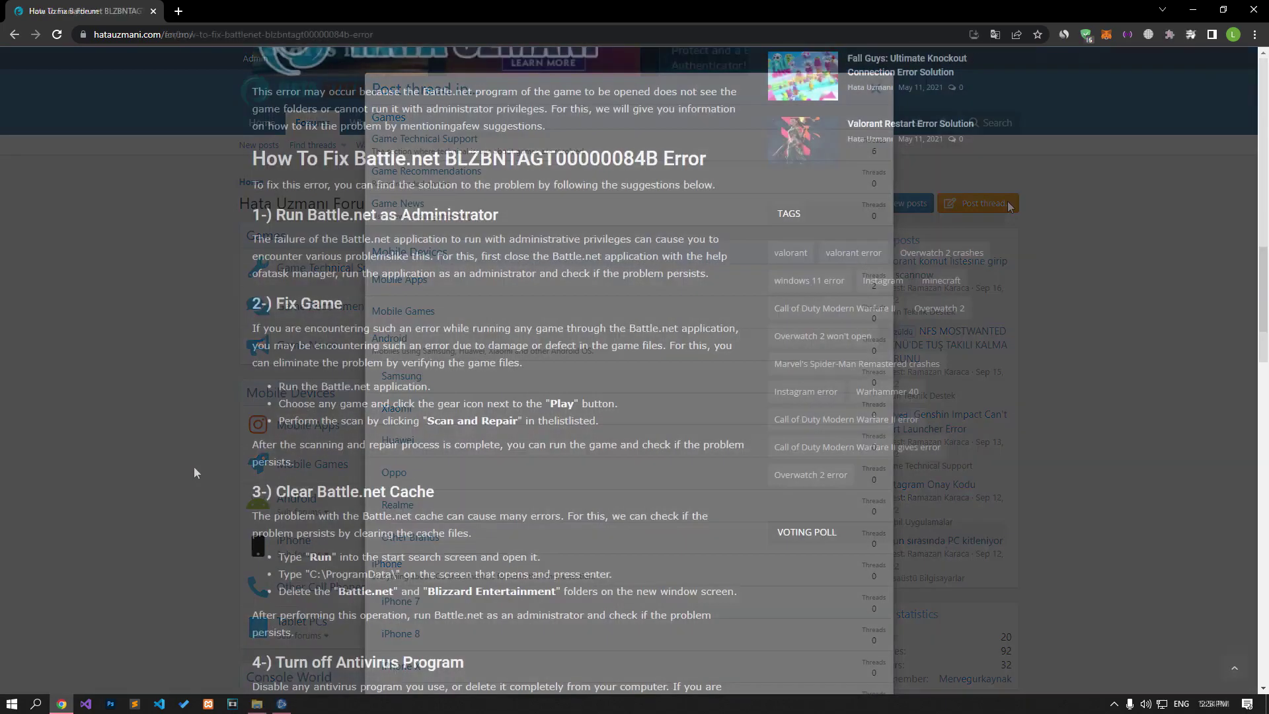
scroll(193, 467, down, 2)
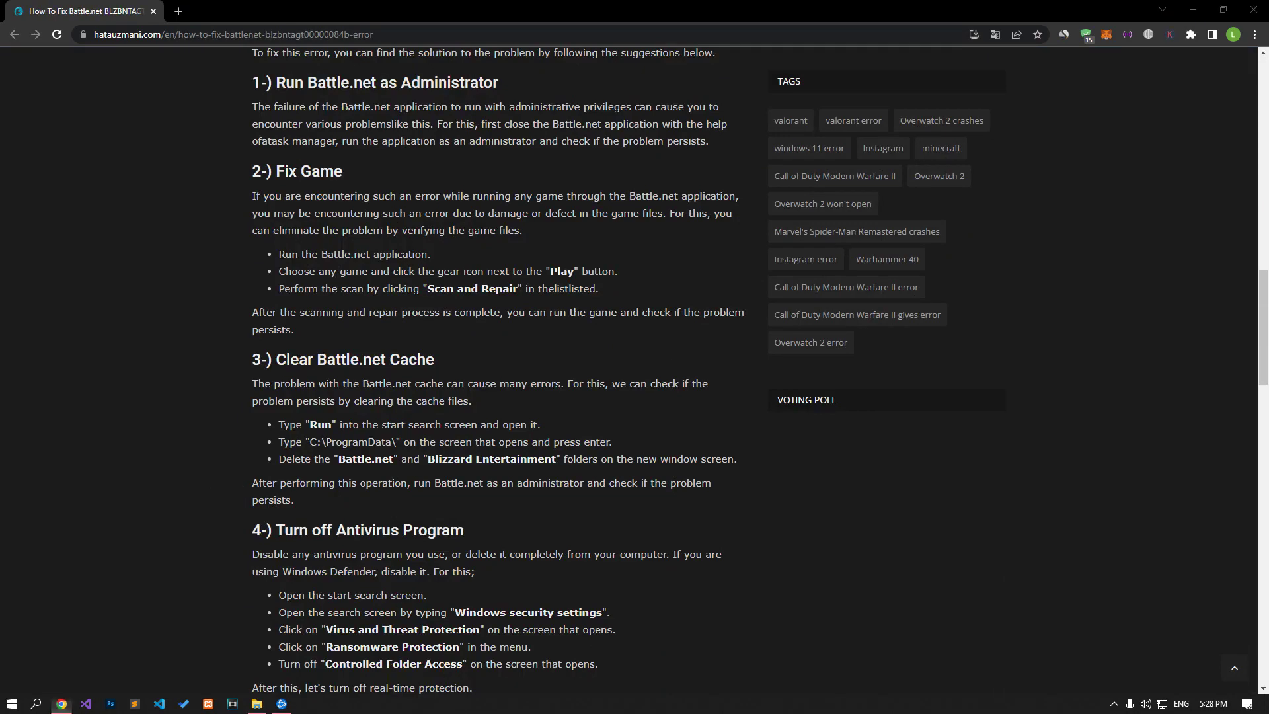
Step: Open Task Manager from the taskbar and select the running Battle.net app
right_click(456, 702)
click(493, 647)
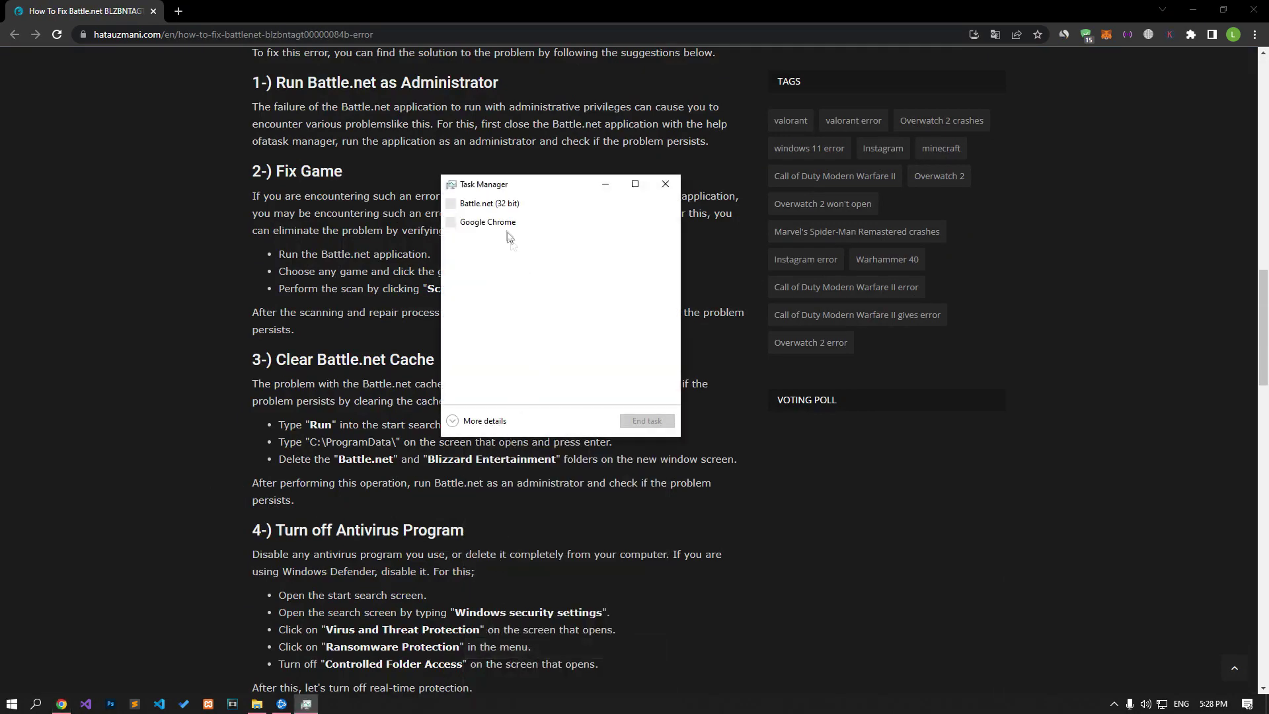
click(488, 206)
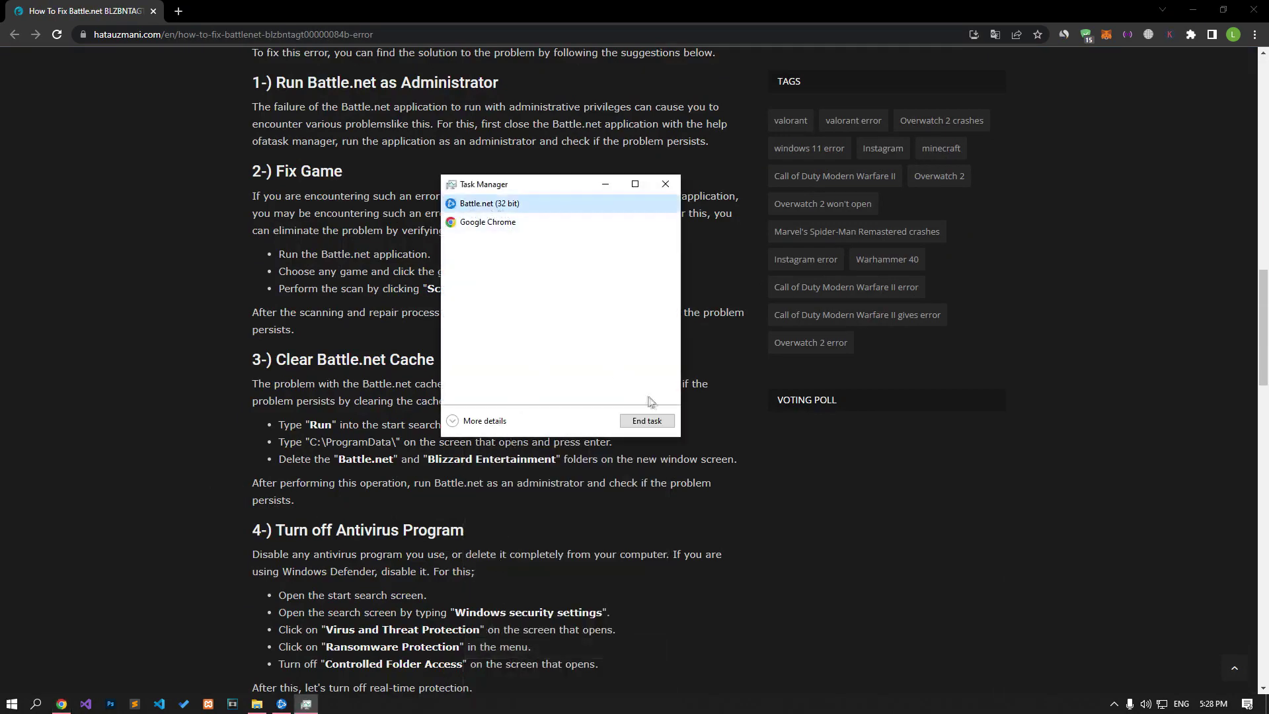
Step: Run the Battle.net shortcut as administrator
click(257, 703)
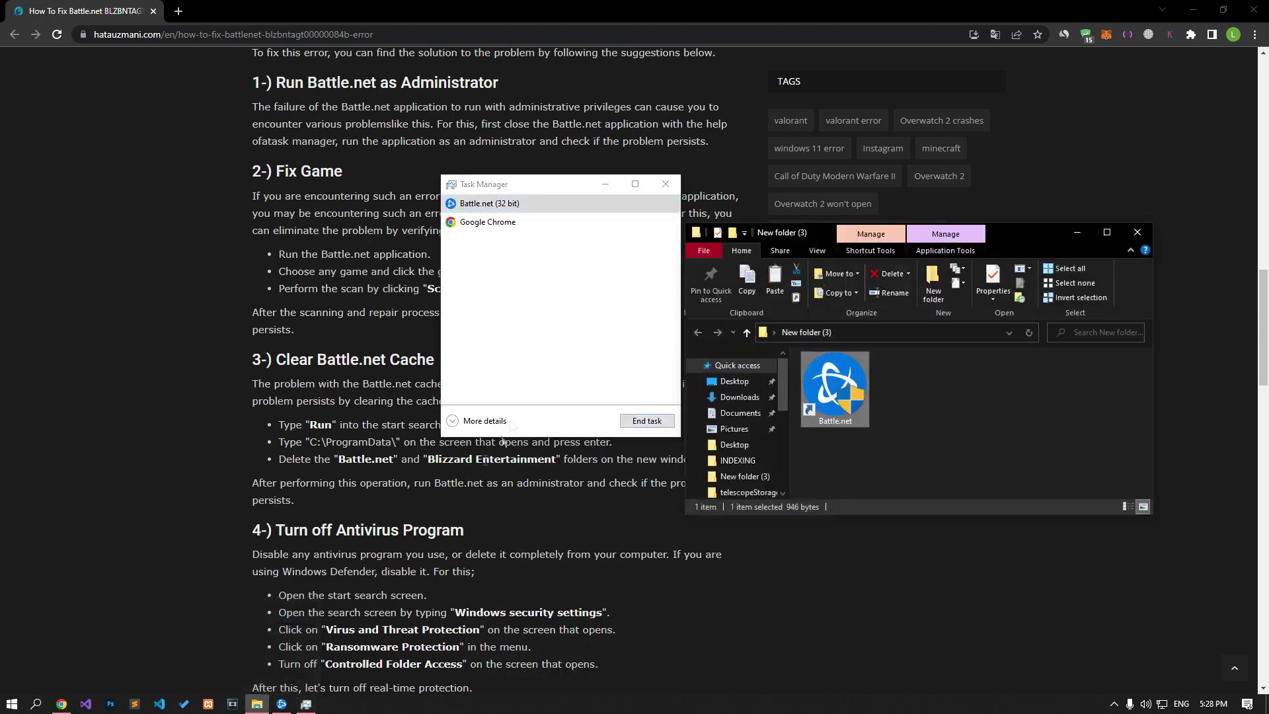
right_click(833, 391)
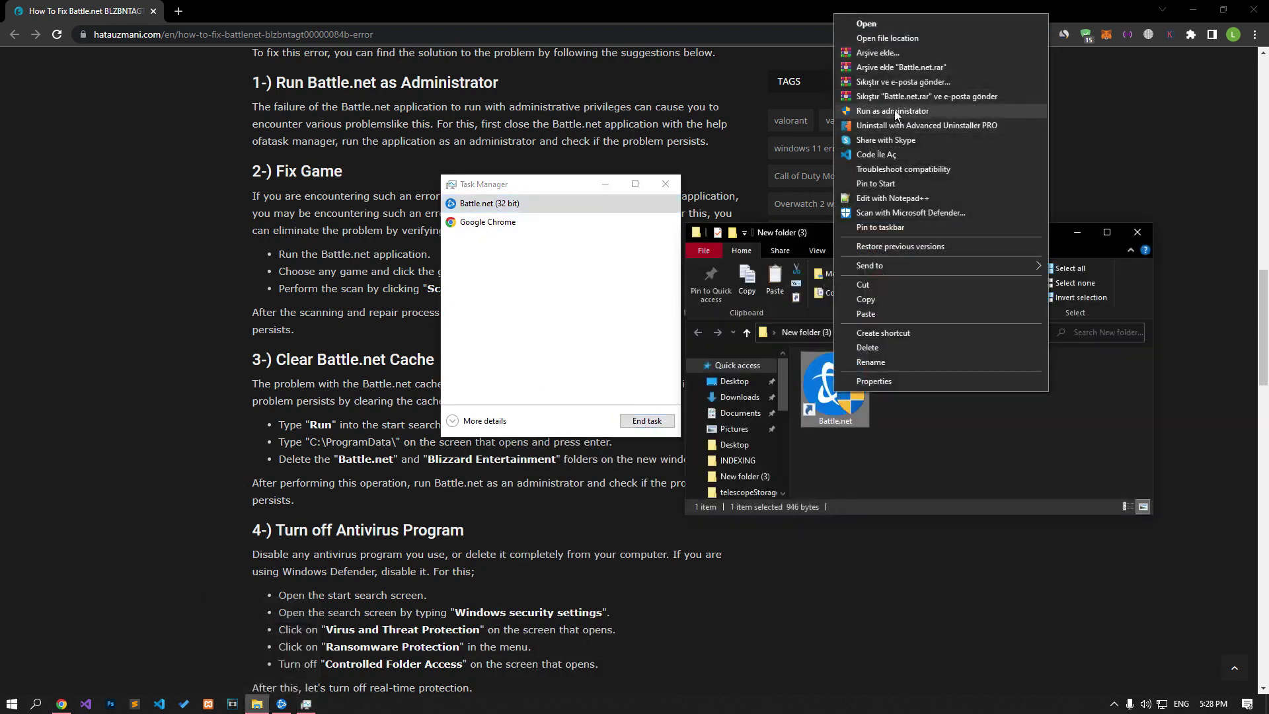
click(257, 378)
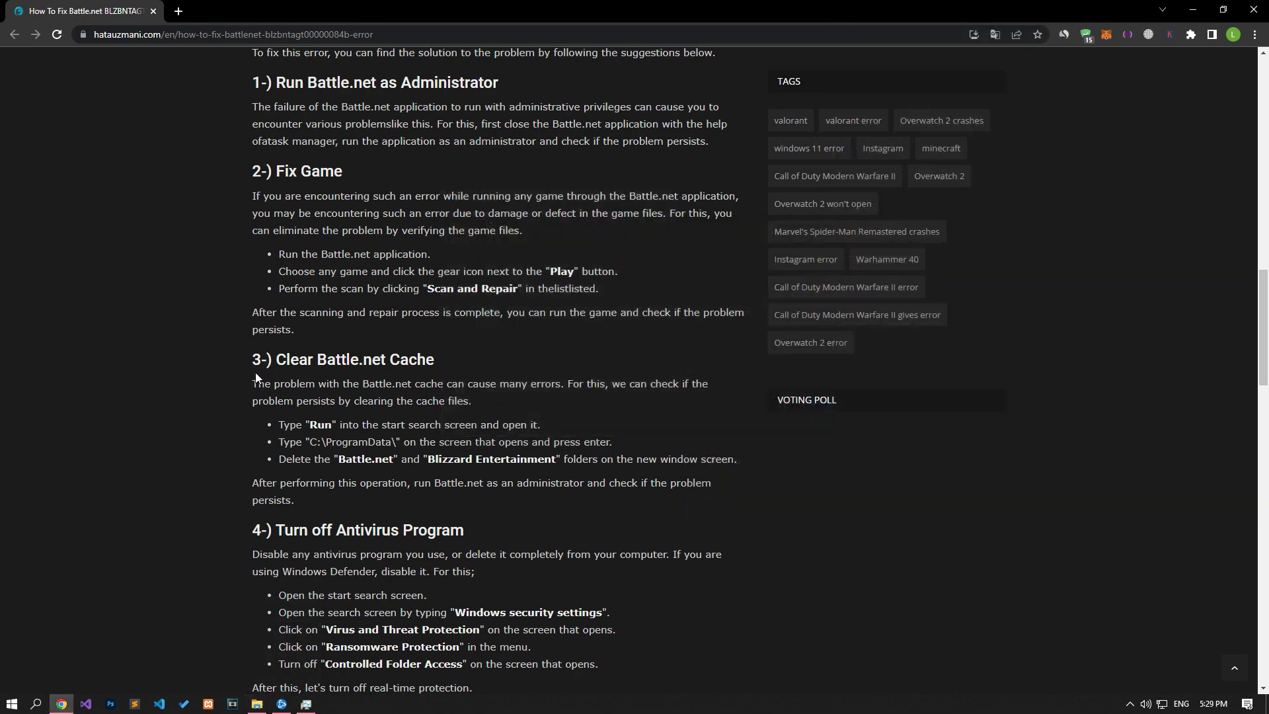
Step: Scan and repair the Overwatch 2 game files from the Battle.net launcher's gear menu
scroll(256, 377, down, 1)
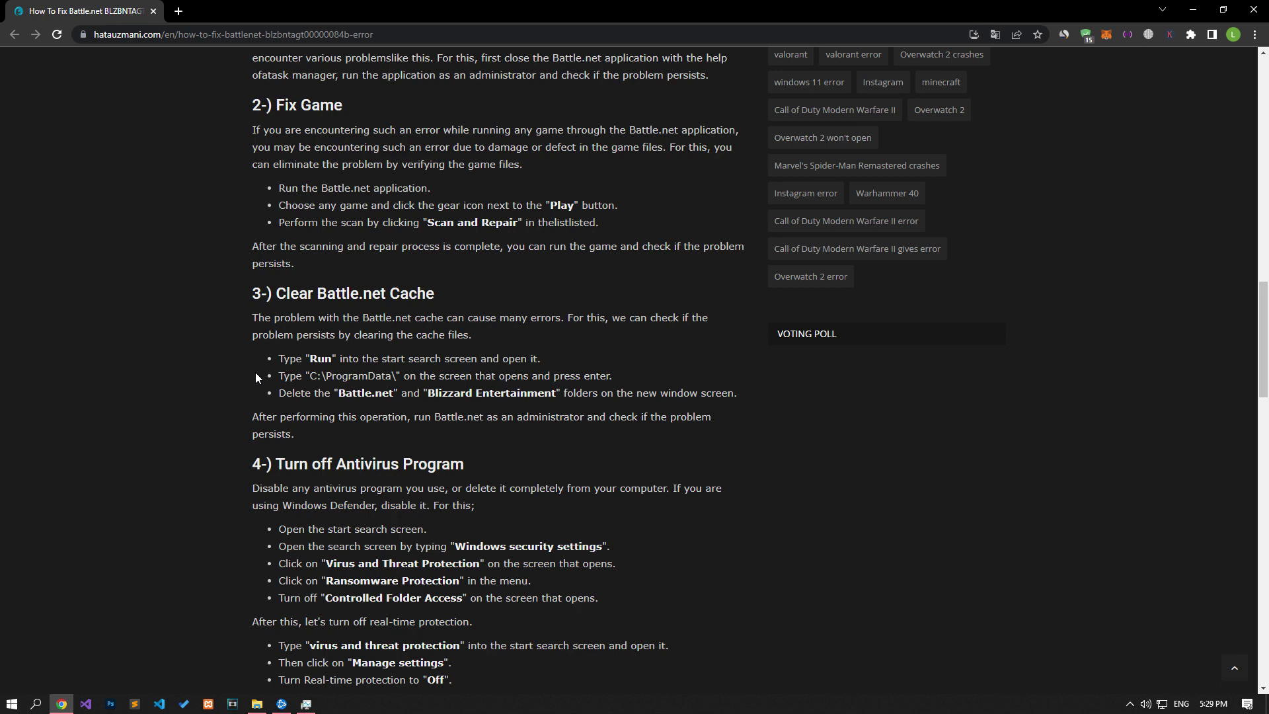
click(282, 704)
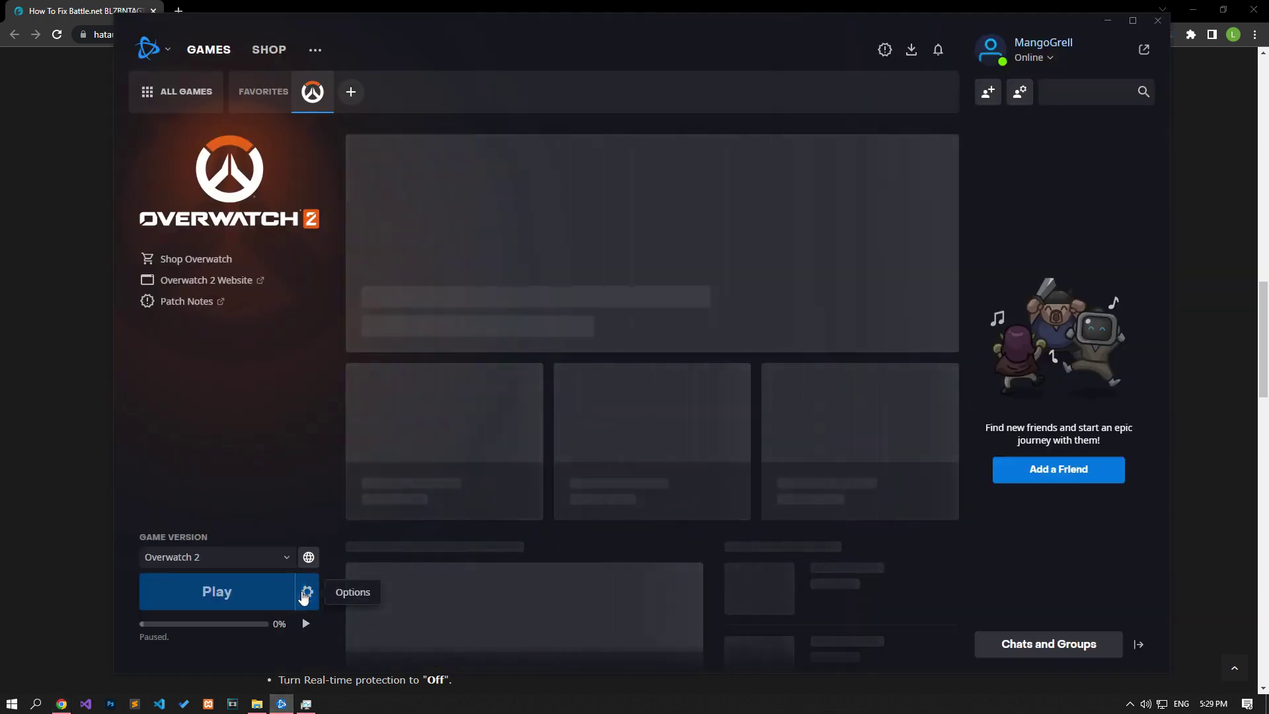
click(305, 592)
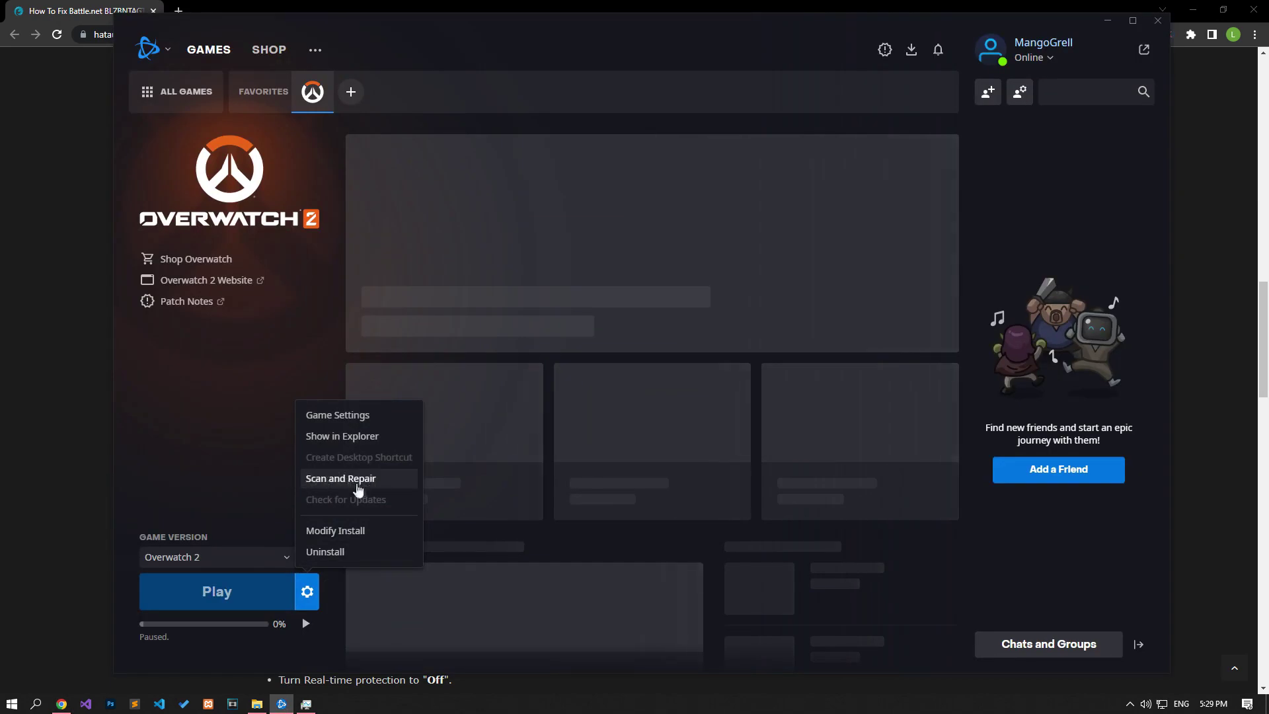
click(64, 533)
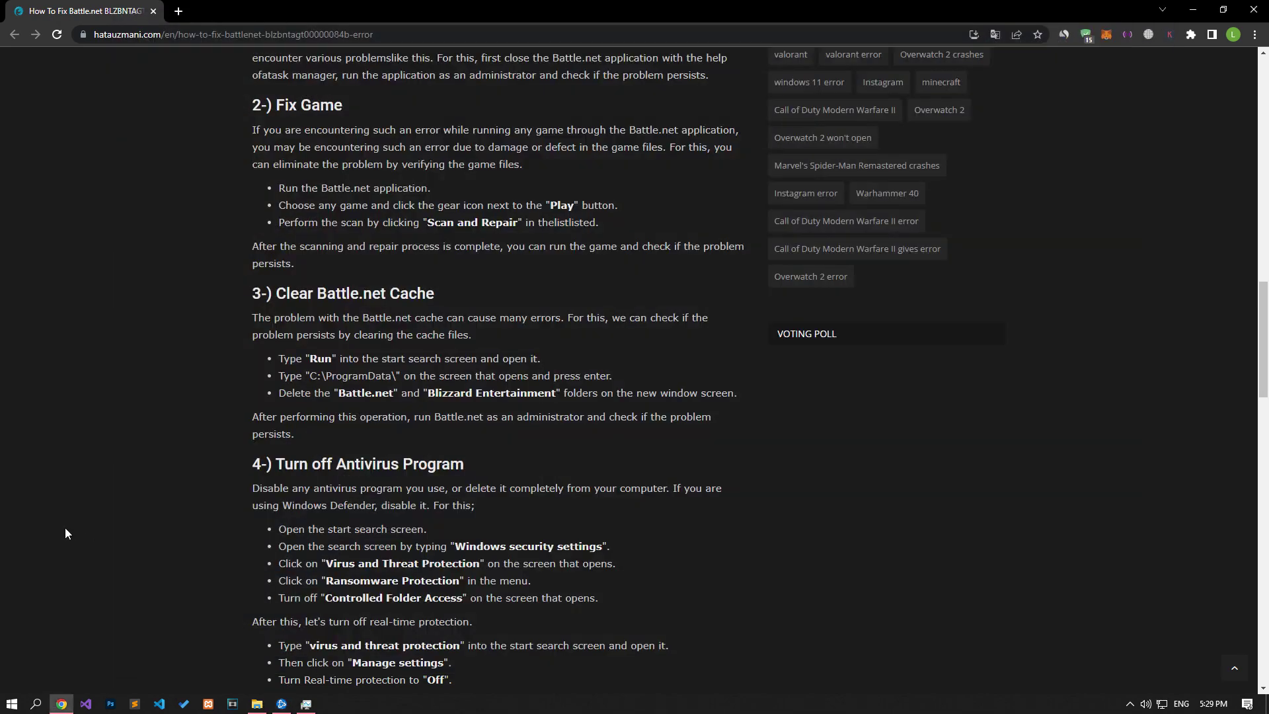
Step: End the Battle.net (32 bit) task in Task Manager, close it, and open Windows search
scroll(65, 528, down, 3)
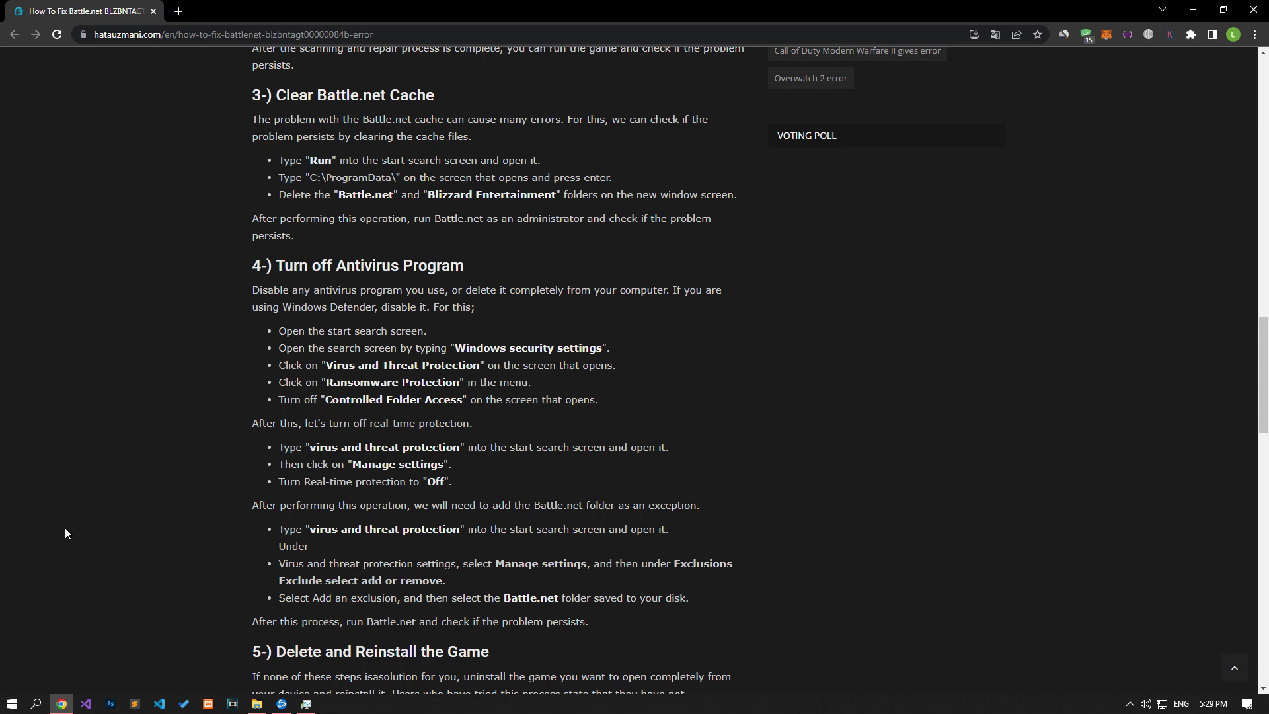
right_click(431, 704)
click(489, 648)
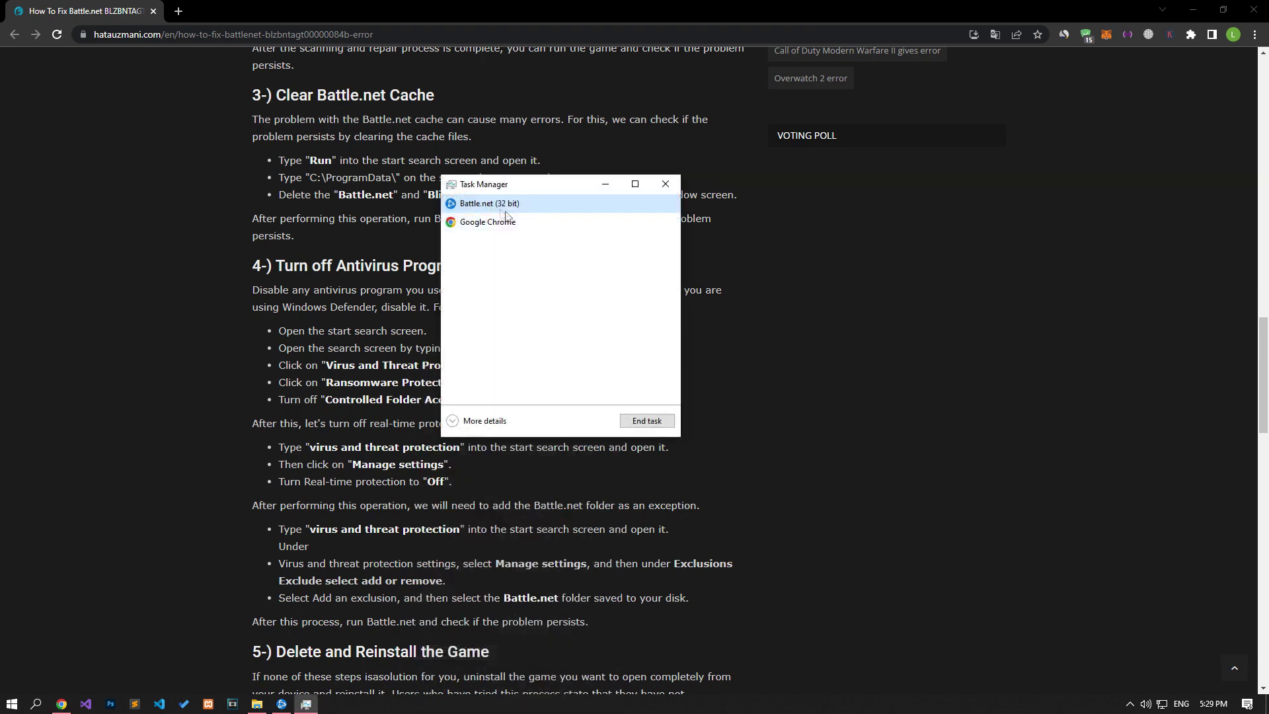
click(646, 420)
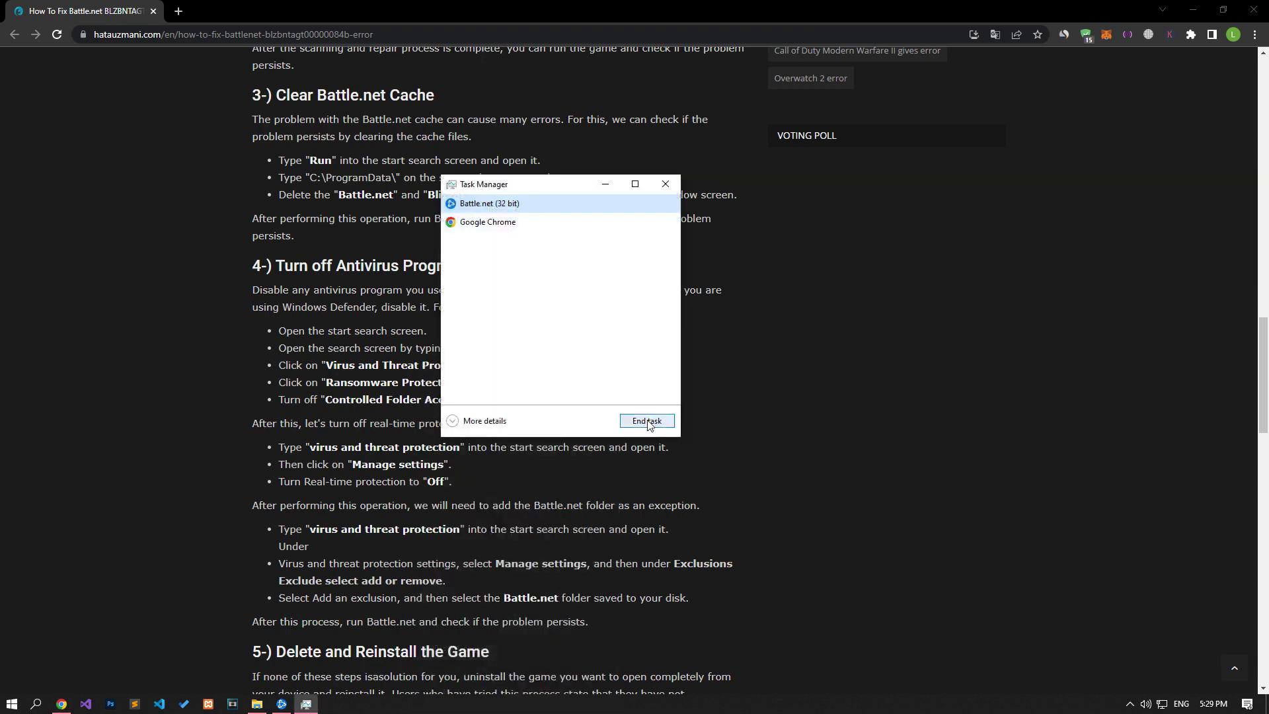
click(665, 184)
key(super)
Step: Open C:\ProgramData through Run, pasting the path copied from the guide
text(r)
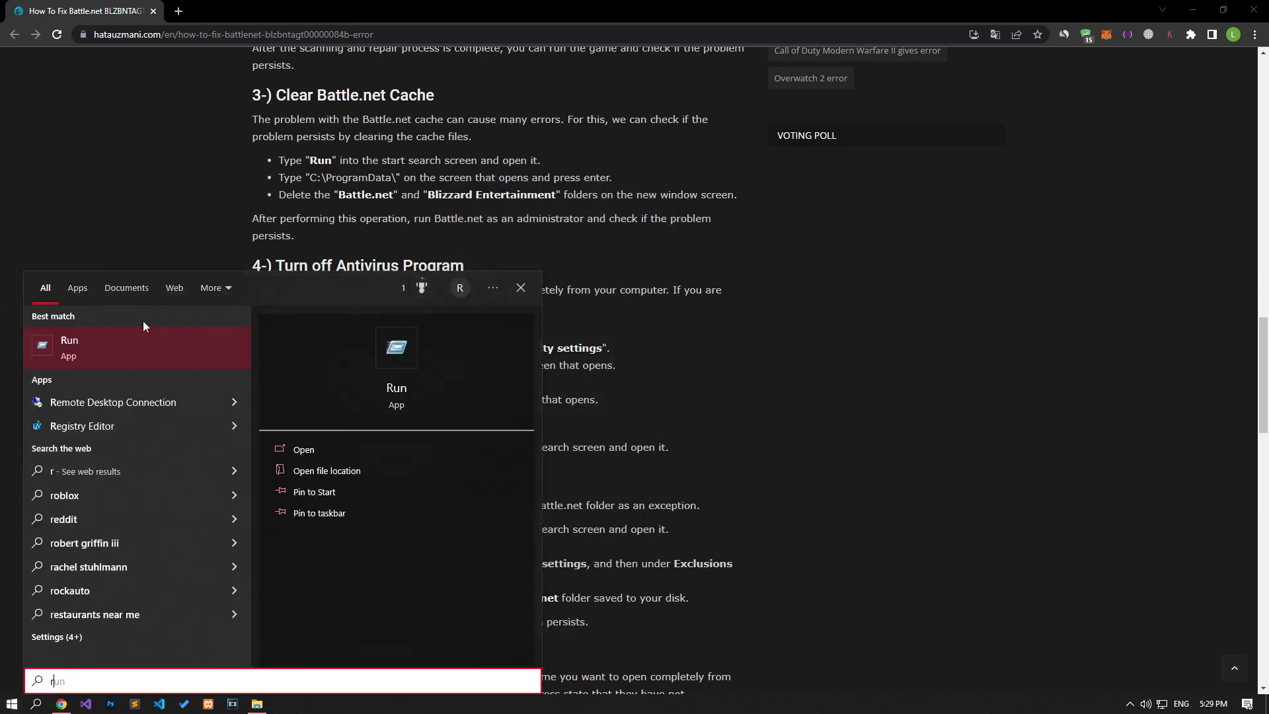
click(121, 343)
drag(310, 177, 394, 179)
key(ctrl+c)
click(282, 704)
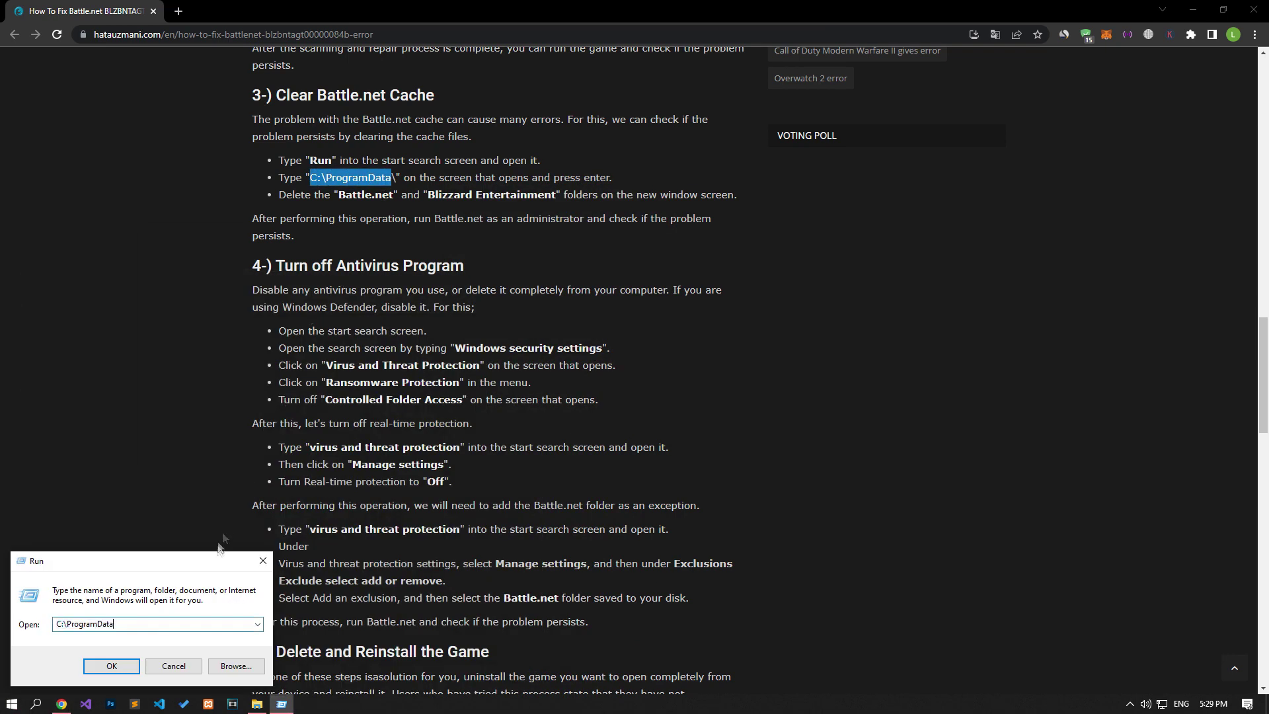
key(ctrl+v)
click(99, 668)
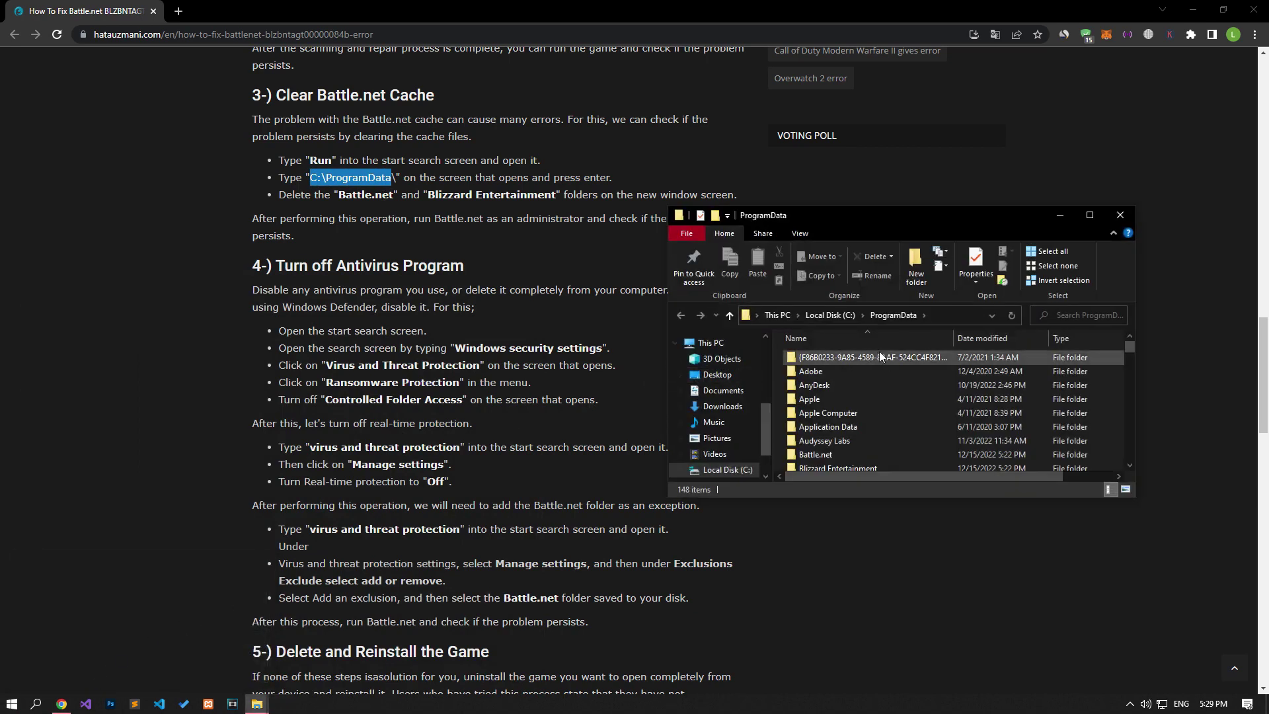
Step: Delete the Battle.net and Blizzard Entertainment folders from ProgramData
click(837, 454)
scroll(839, 446, down, 1)
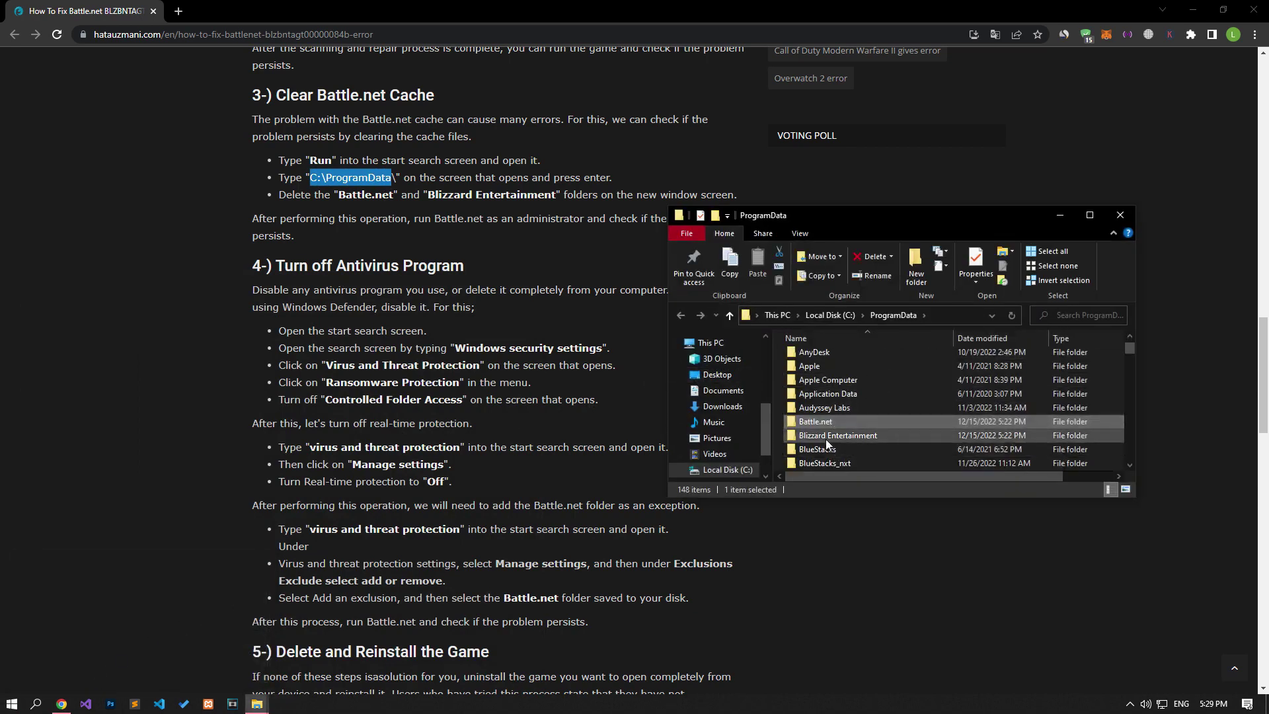
ctrl+click(829, 434)
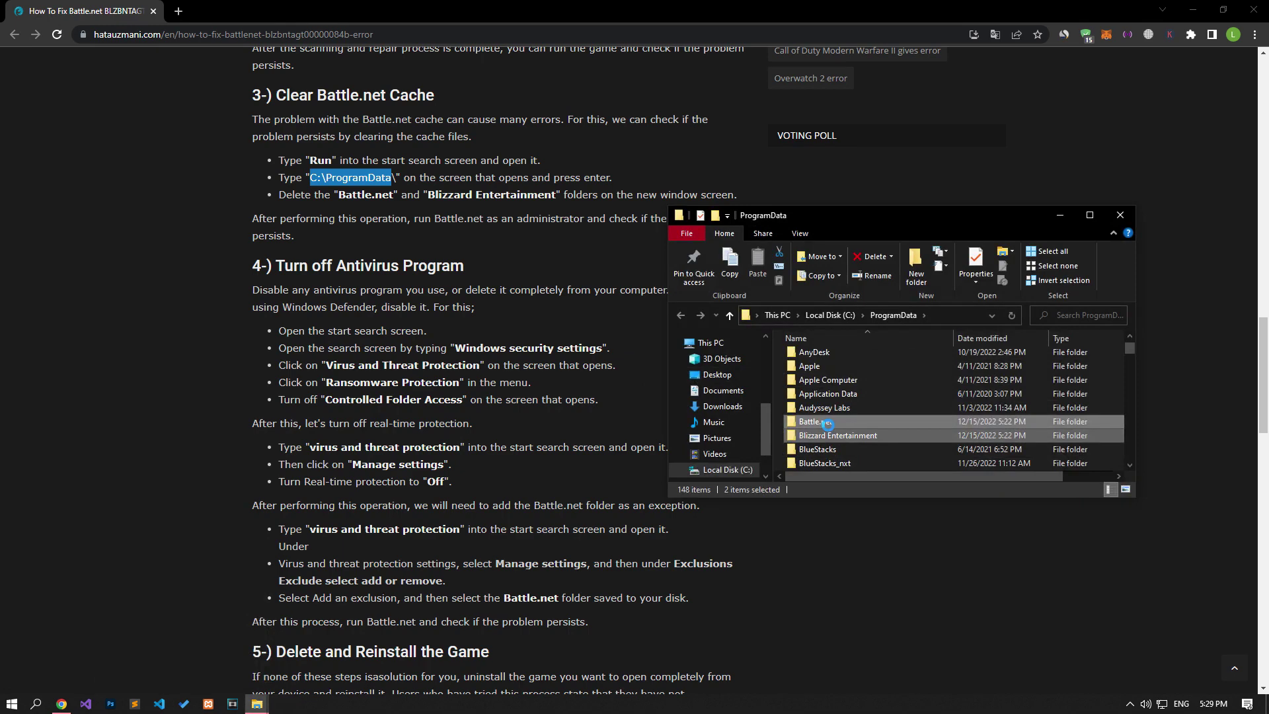
right_click(827, 424)
click(875, 375)
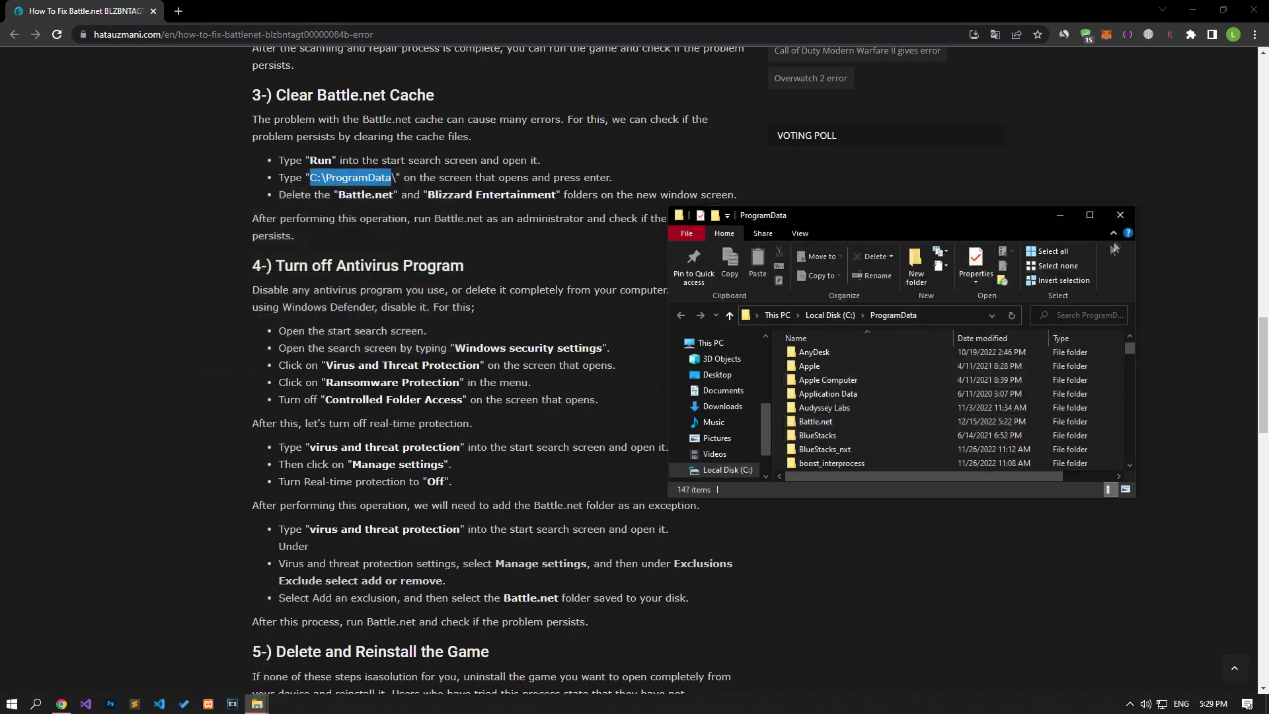
Step: Close ProgramData and return to the Battle.net shortcut folder and the fix guide
click(1119, 215)
click(257, 703)
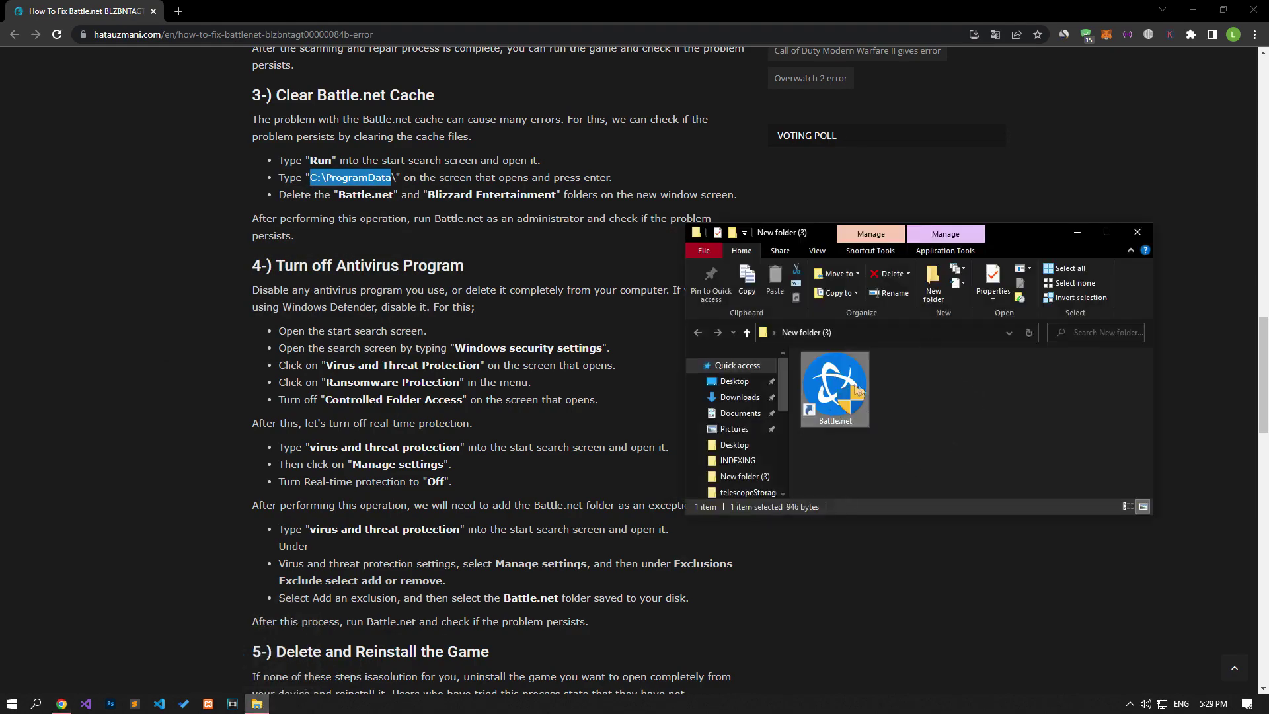
click(250, 402)
Step: Scroll the guide to the antivirus section and open Virus & threat protection from Start search
scroll(227, 393, down, 3)
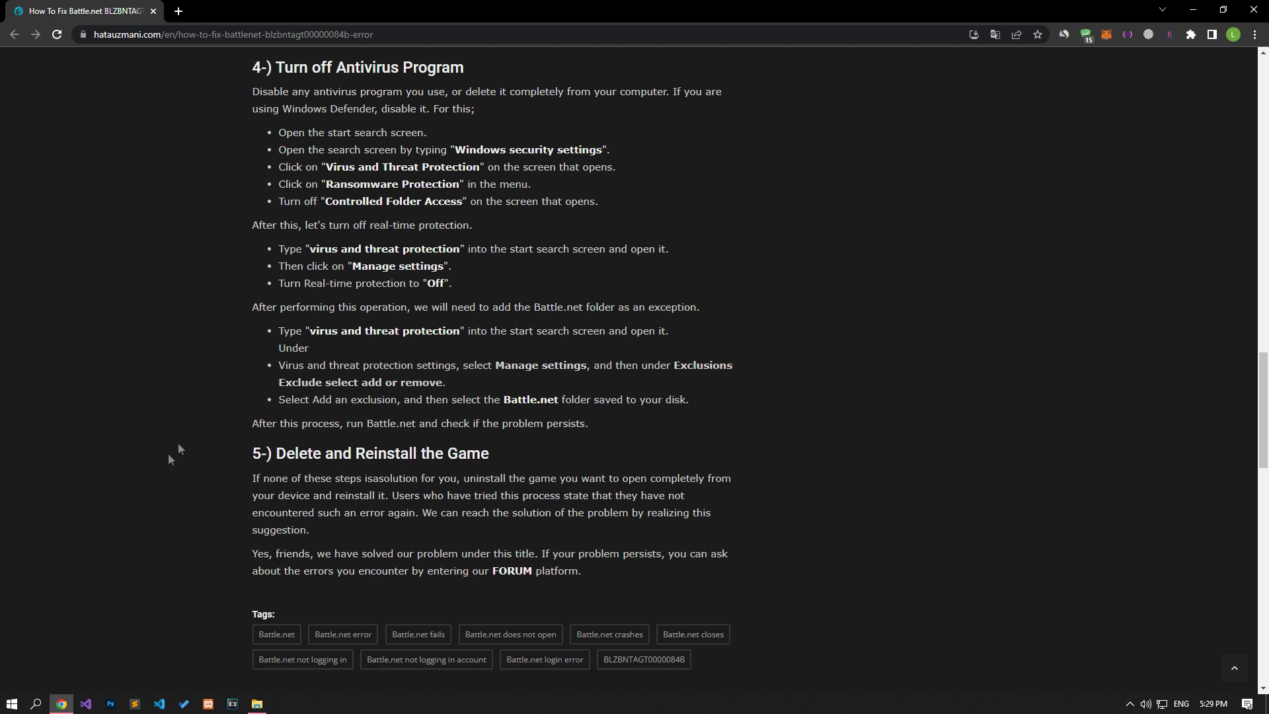
click(12, 703)
text(v)
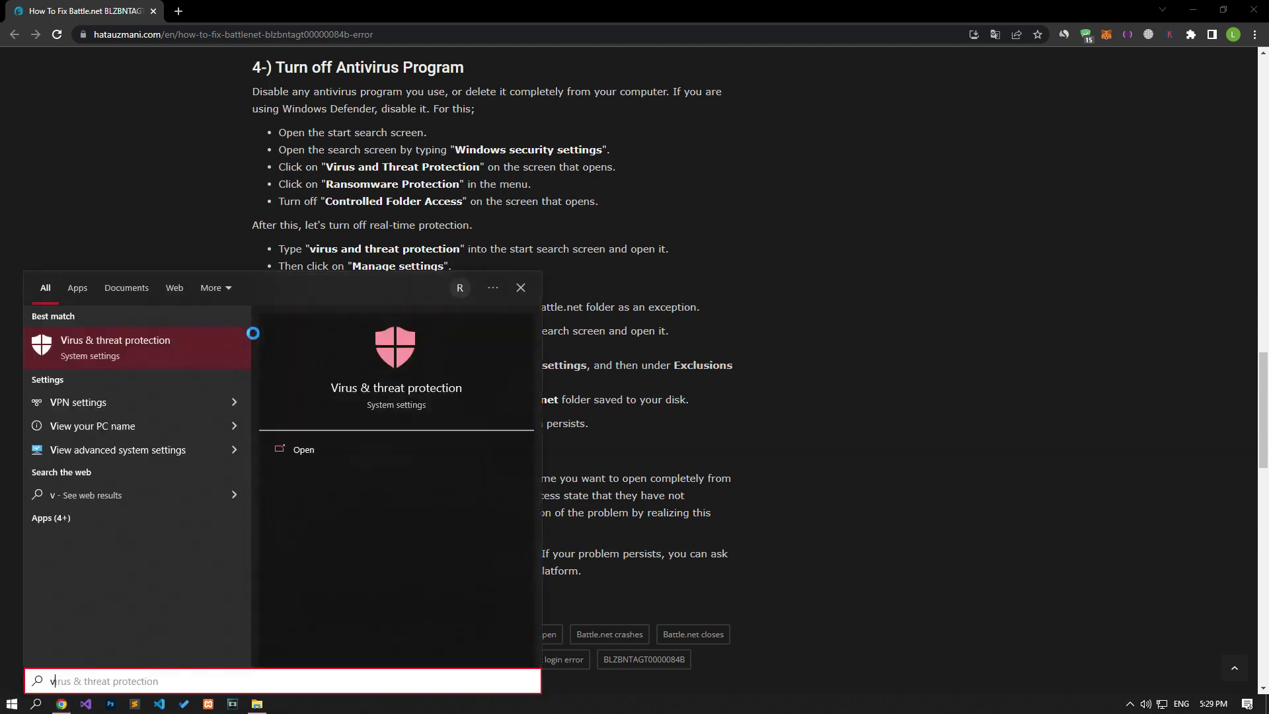
click(197, 341)
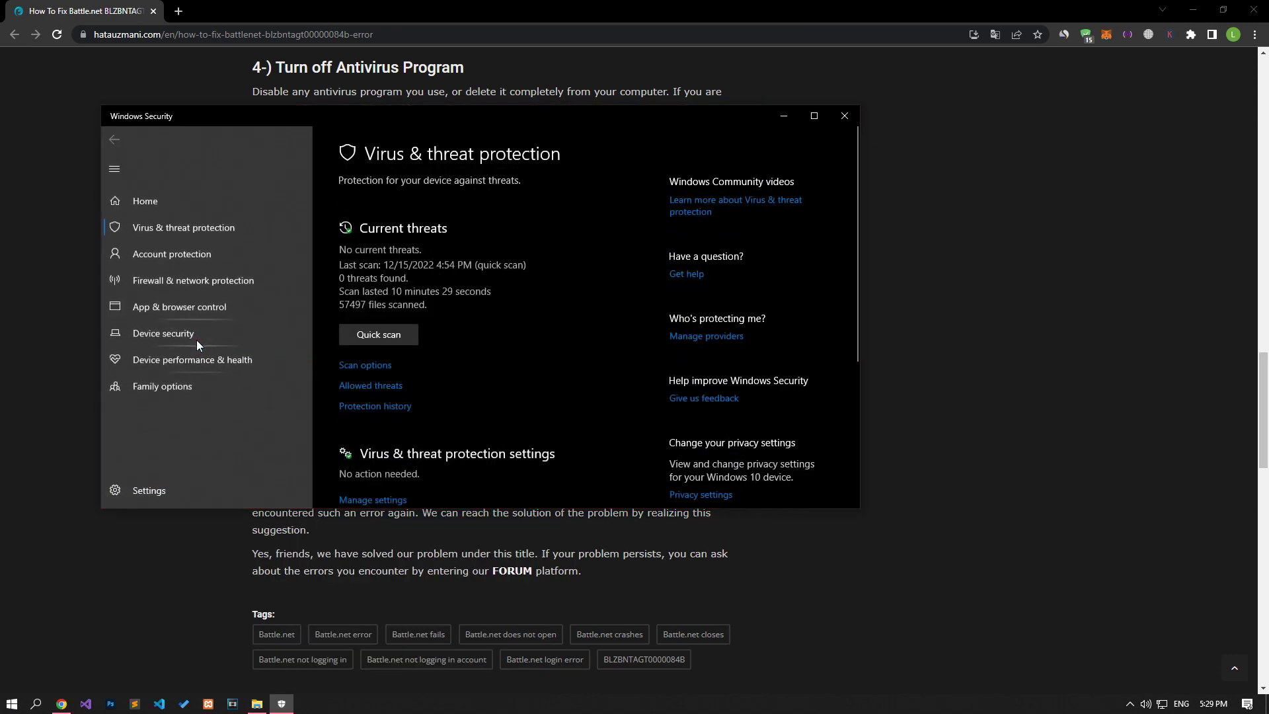
Step: Check Controlled folder access is off, then turn Real-time protection off
scroll(402, 360, down, 3)
click(368, 332)
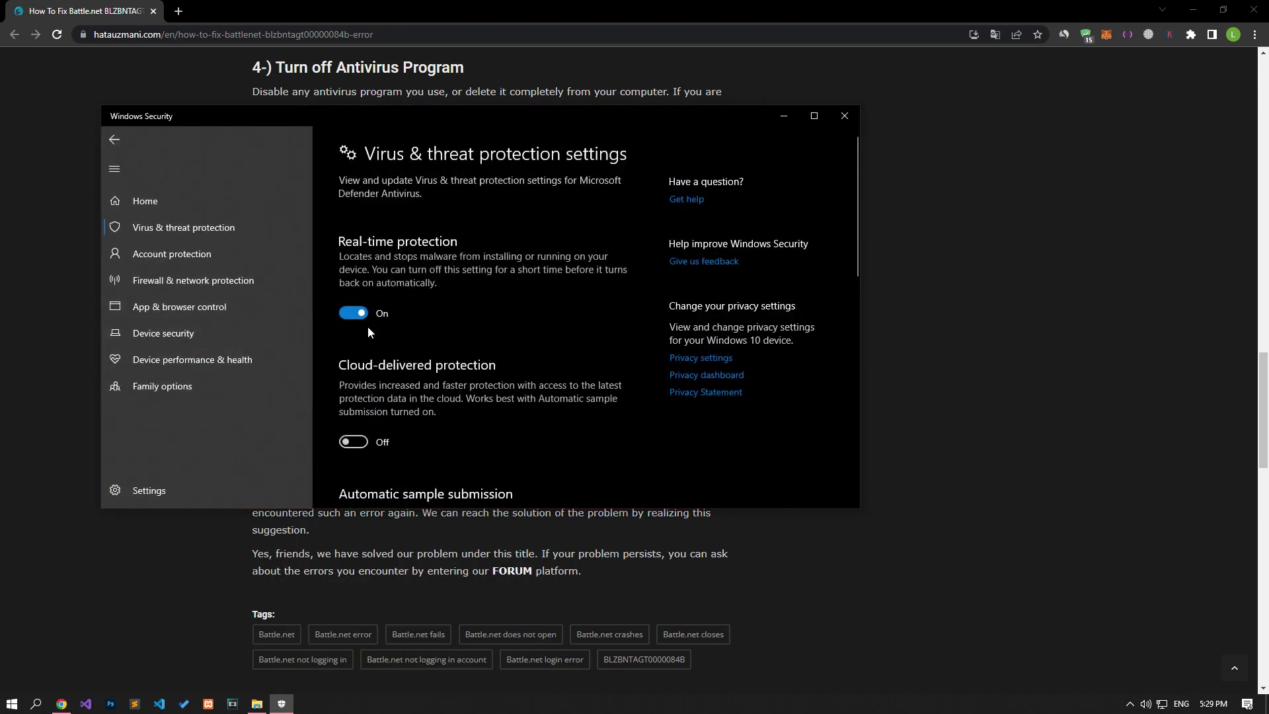
scroll(368, 327, down, 6)
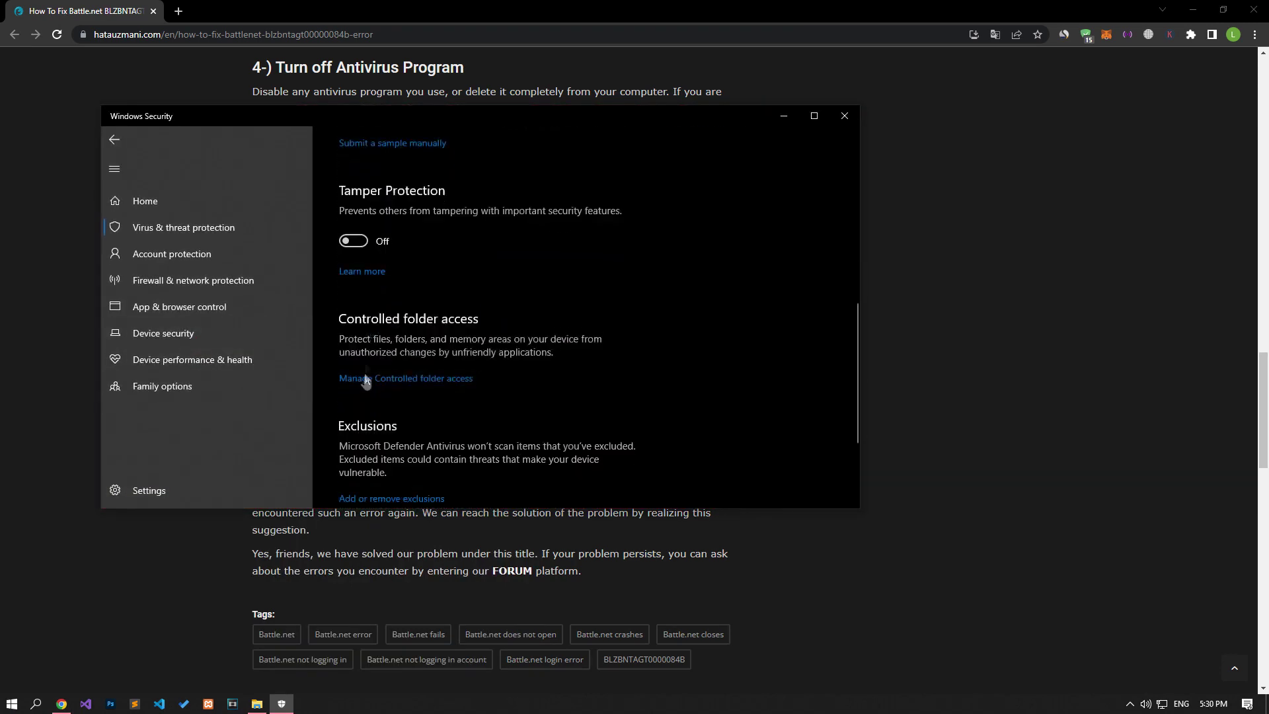
click(444, 380)
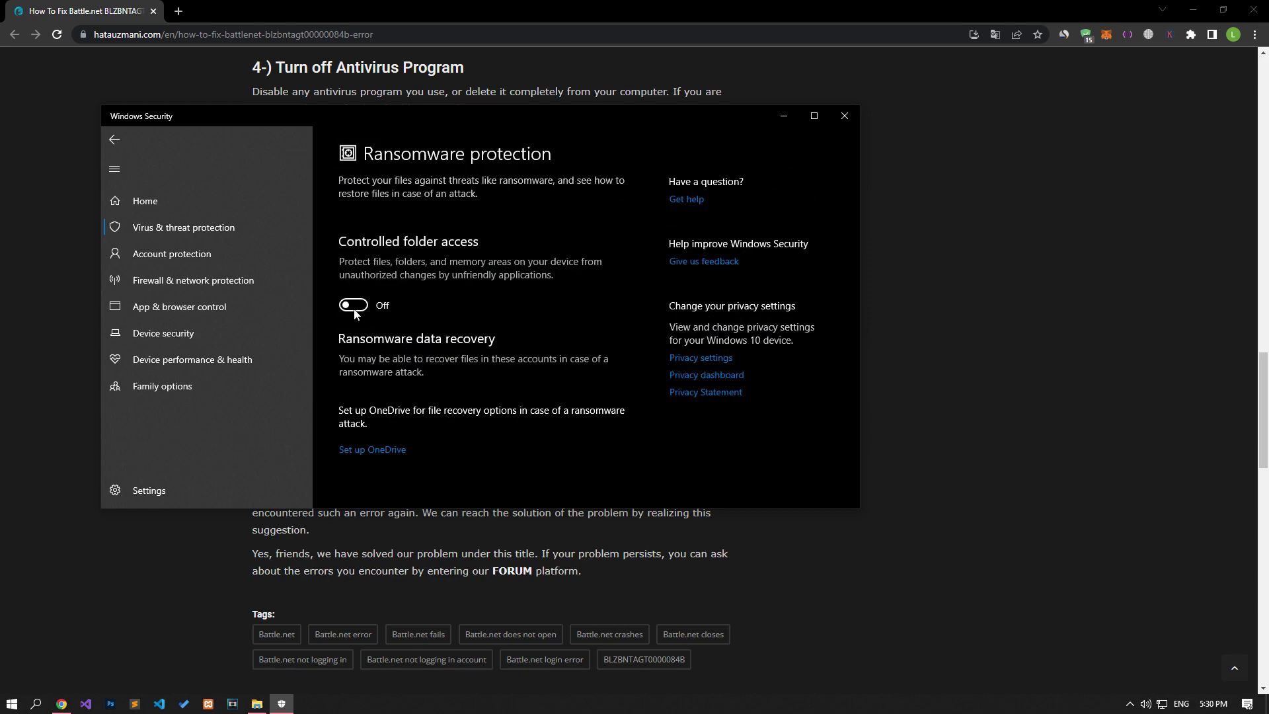
click(109, 140)
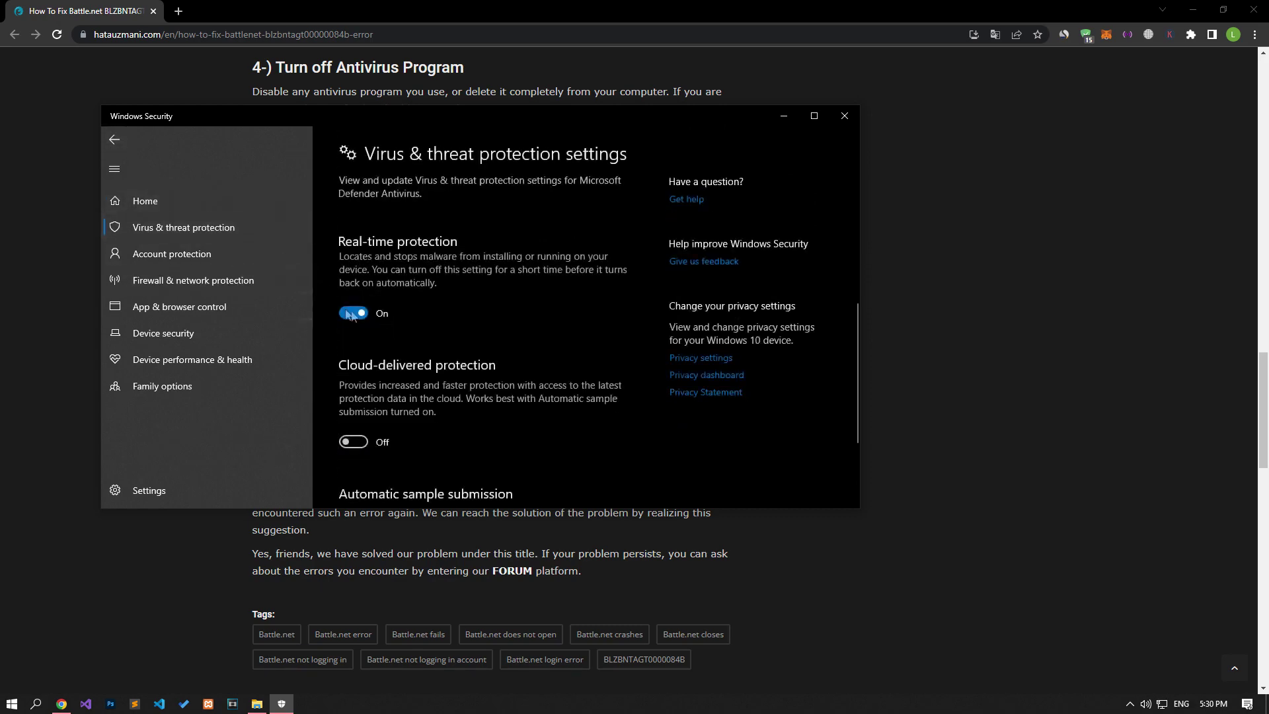
click(354, 314)
scroll(441, 364, down, 10)
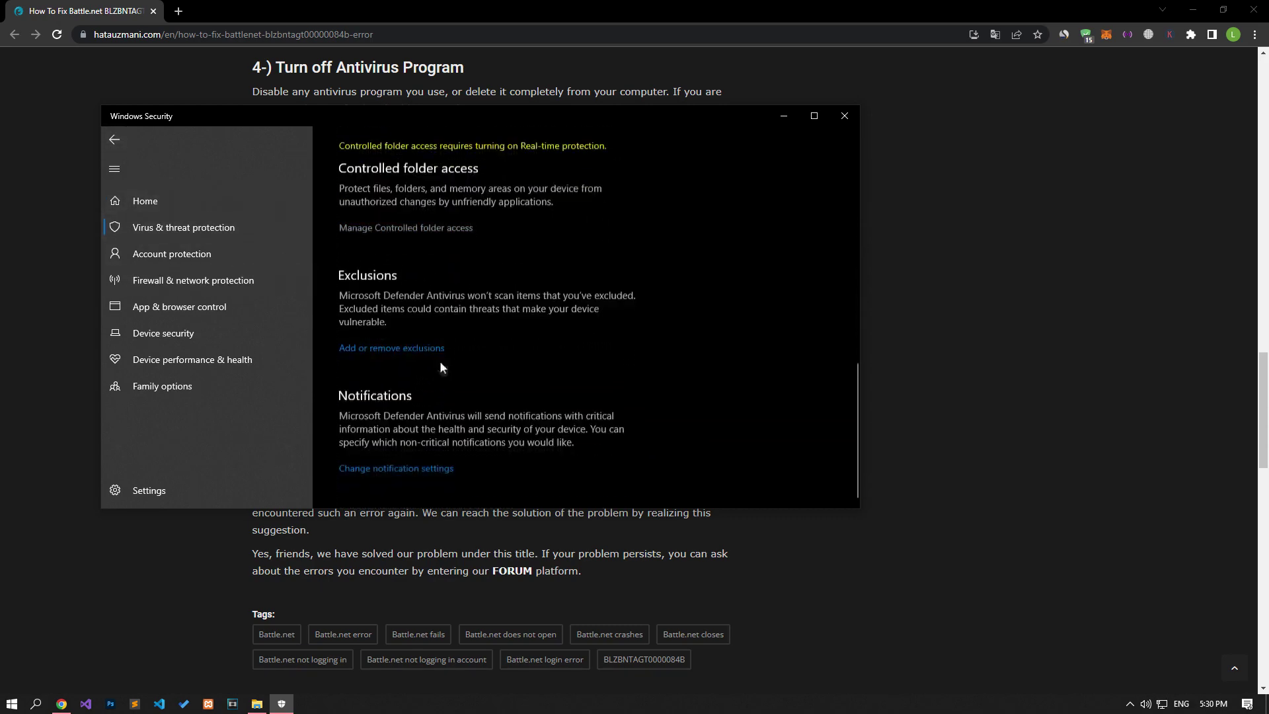
Step: Add %localappdata%\Blizzard Entertainment as a folder exclusion
scroll(440, 356, up, 3)
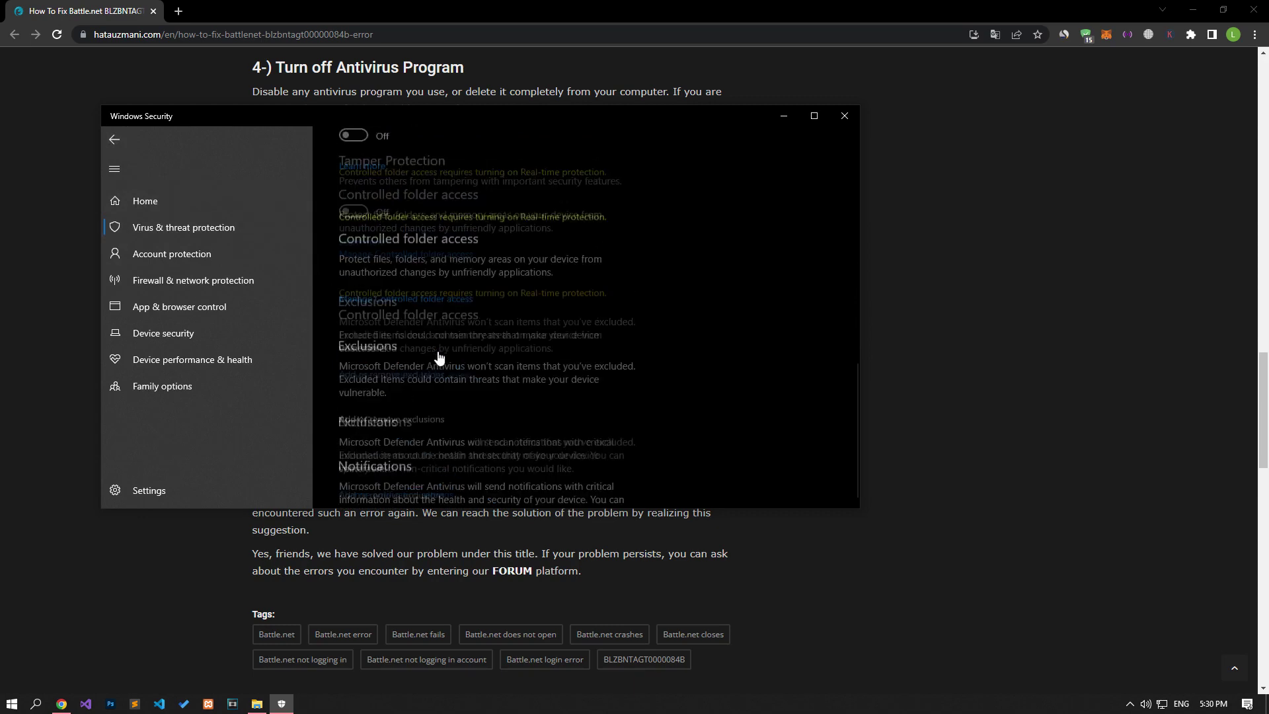
click(416, 374)
click(382, 271)
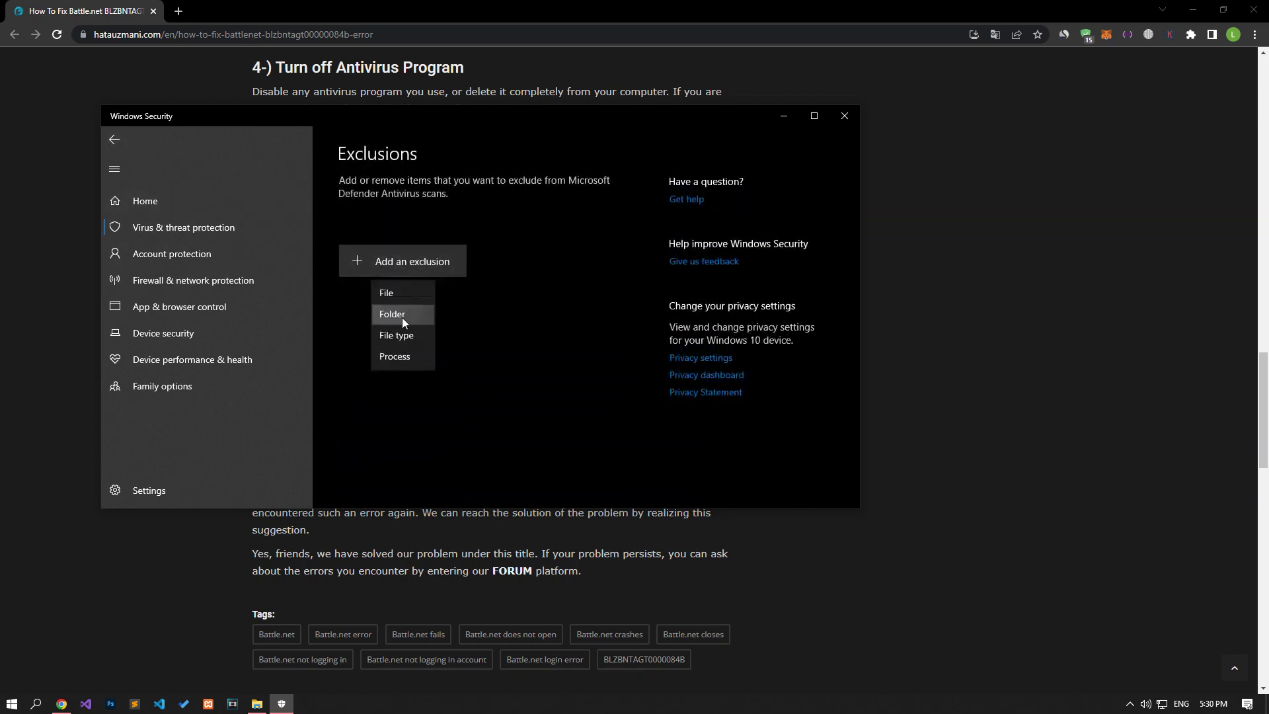
click(402, 317)
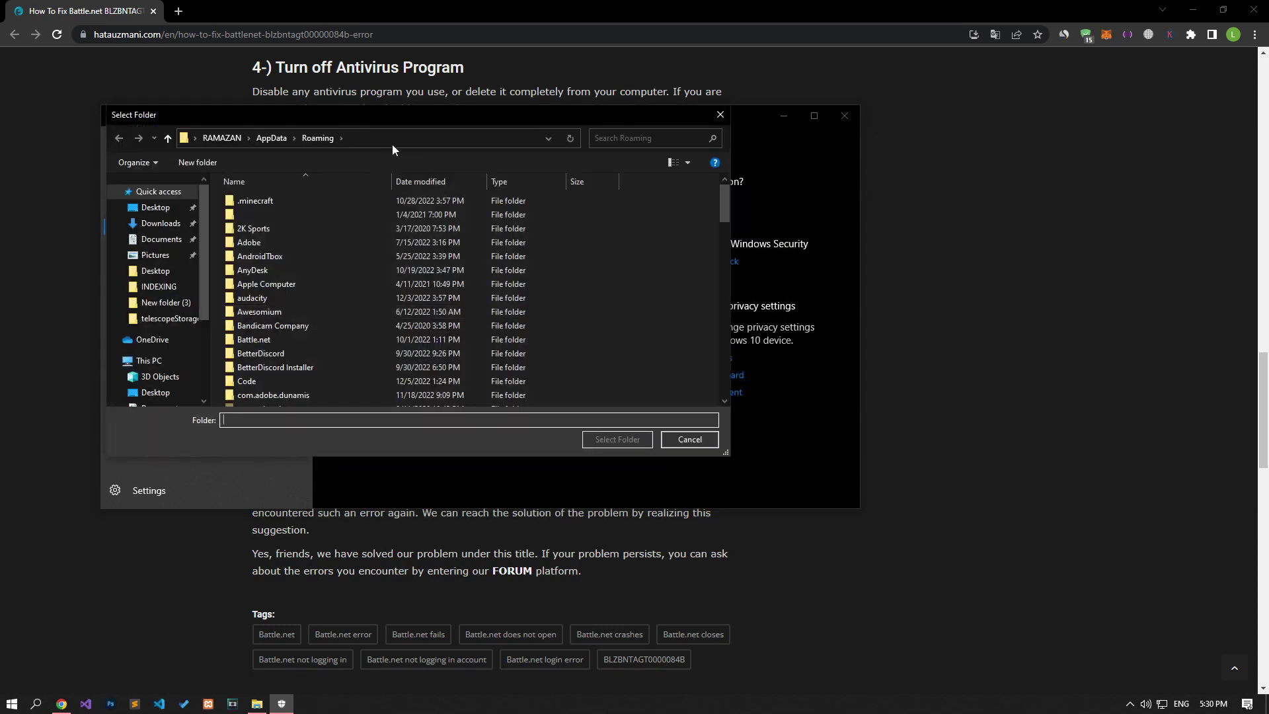
click(391, 144)
text(%l)
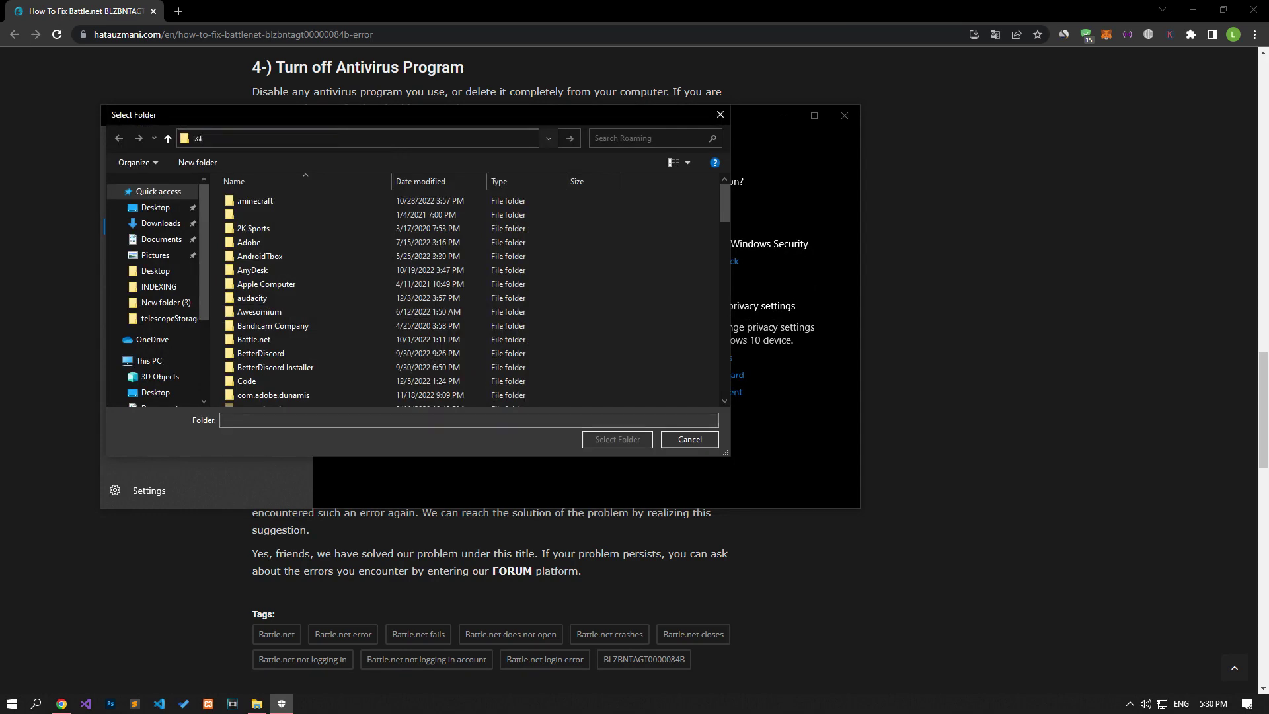
text(ocalappdata%)
key(Return)
scroll(402, 267, down, 8)
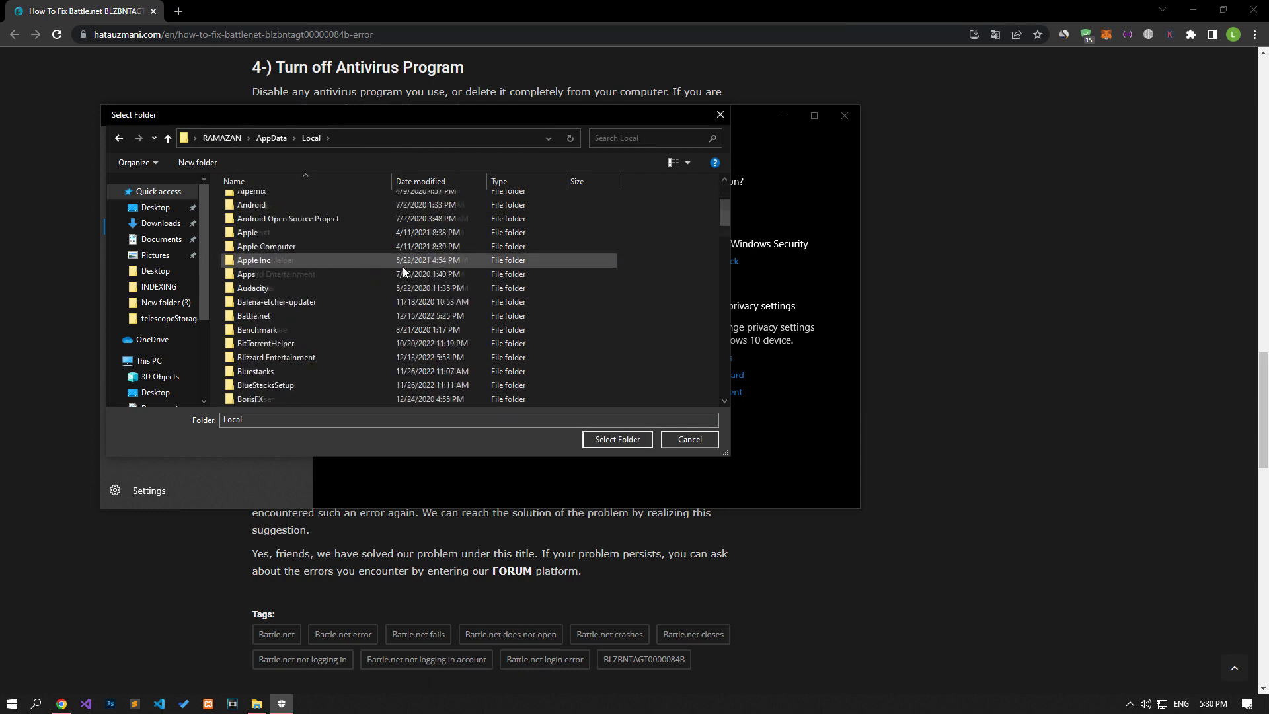
click(336, 274)
key(b)
key(b)
key(b)
key(b)
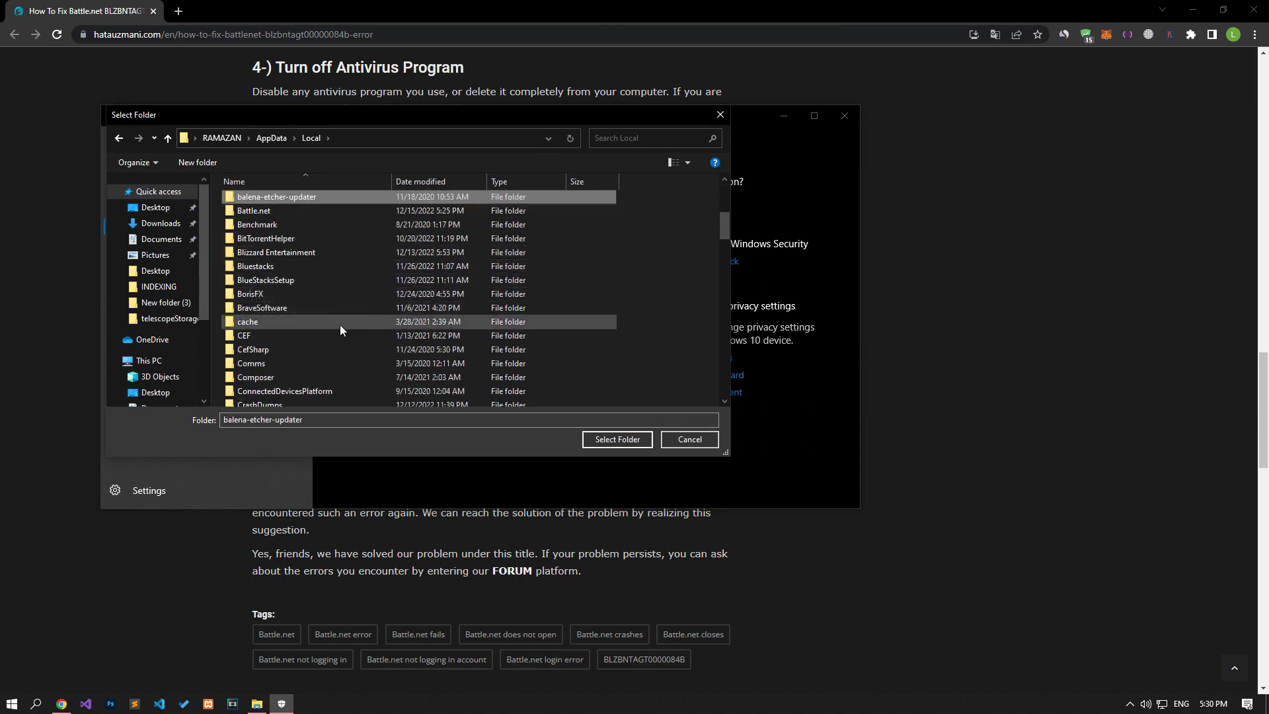
key(b)
key(b)
key(b)
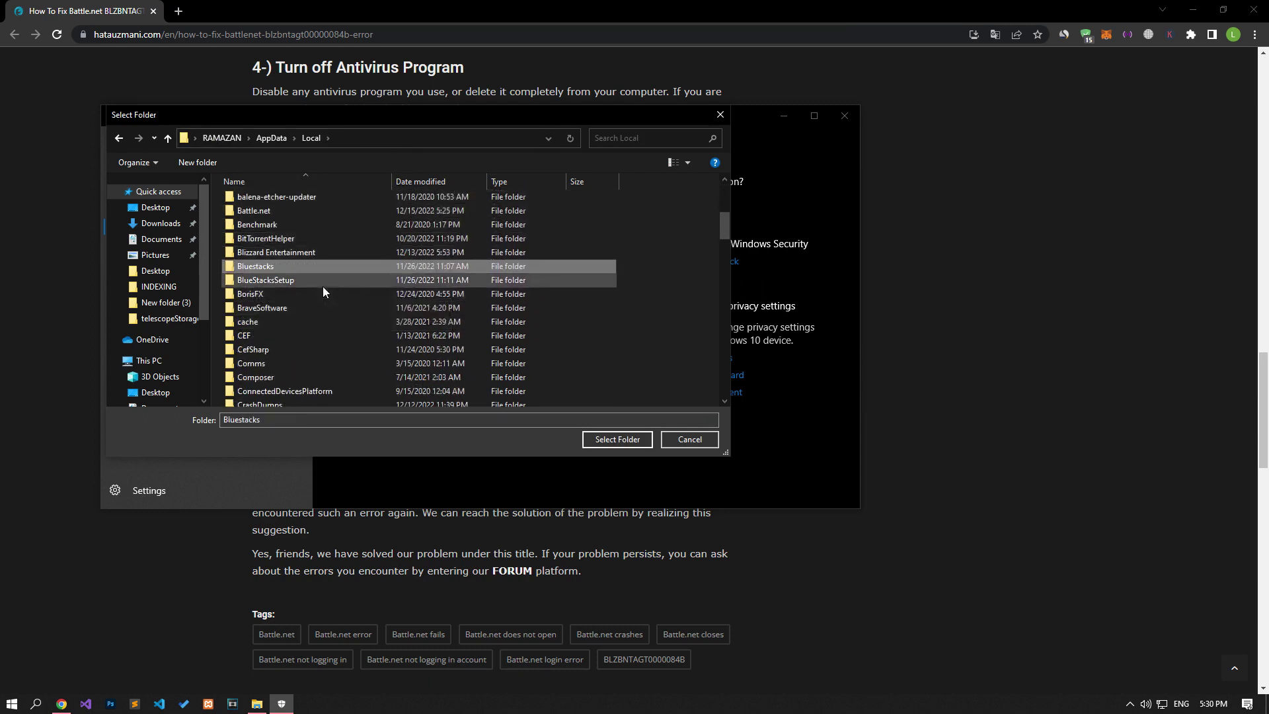
click(295, 252)
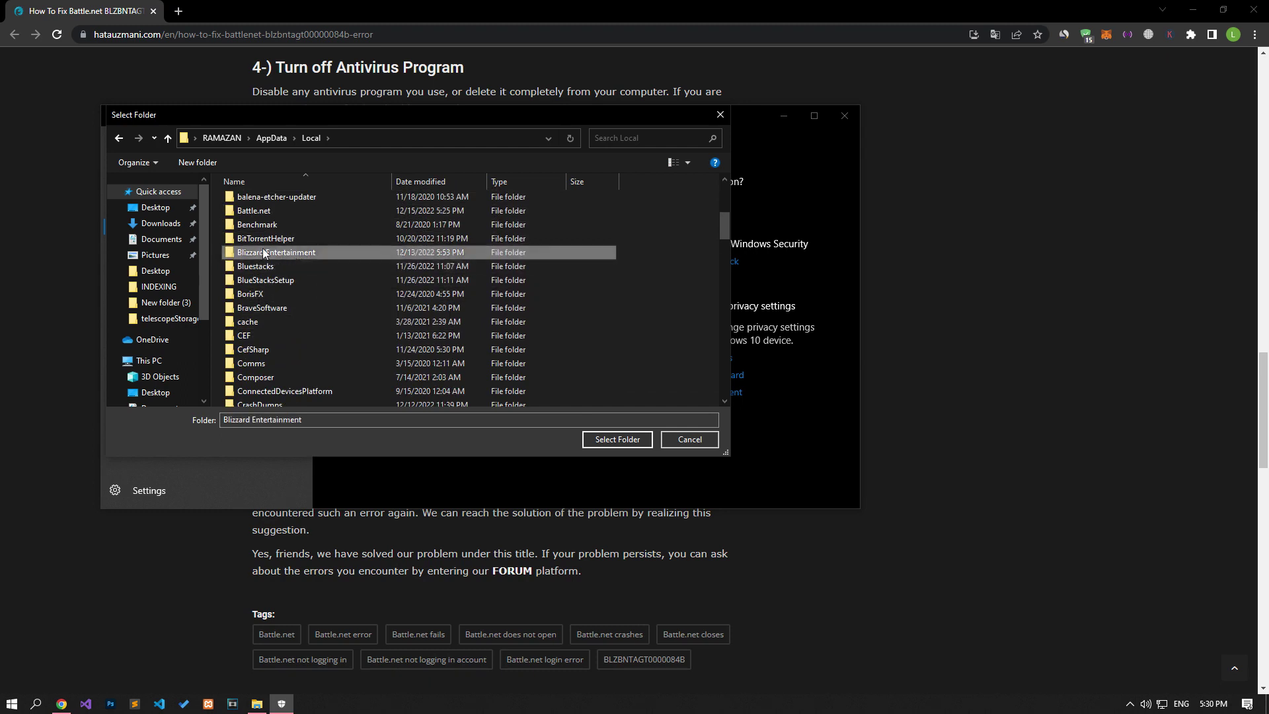
click(600, 440)
Step: Add %localappdata%\Battle.net as a second folder exclusion
click(435, 260)
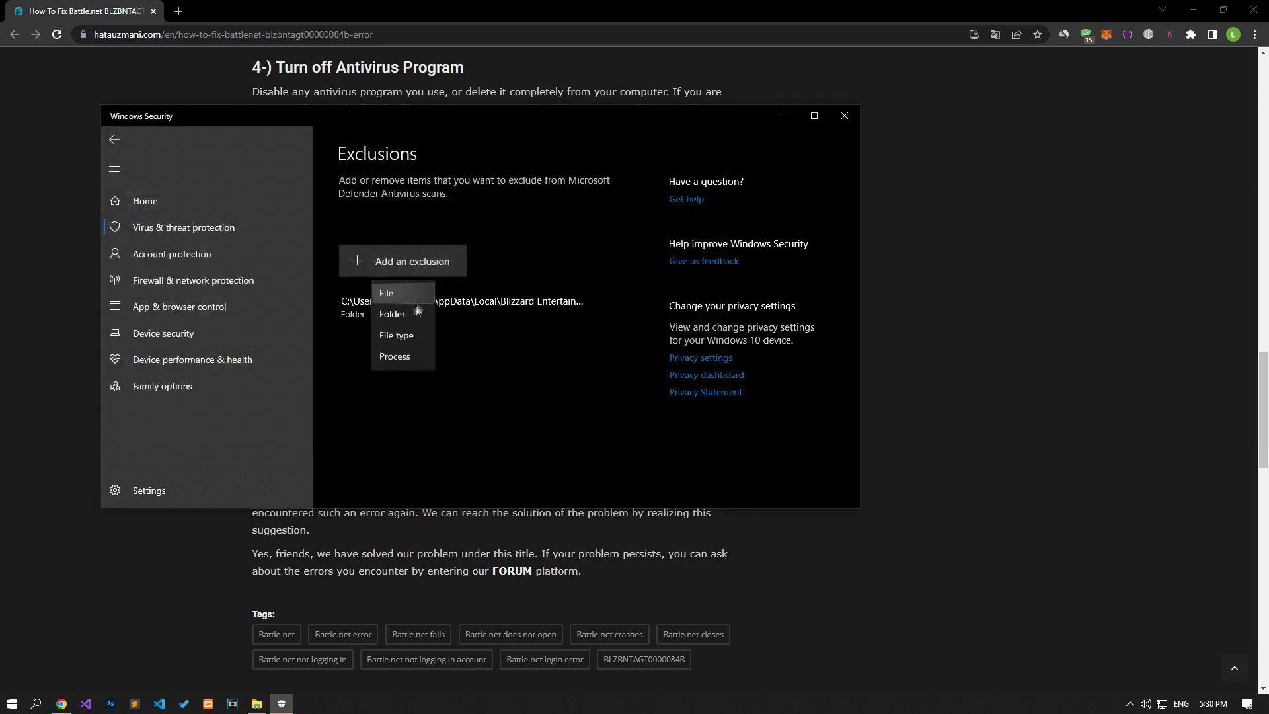
click(406, 312)
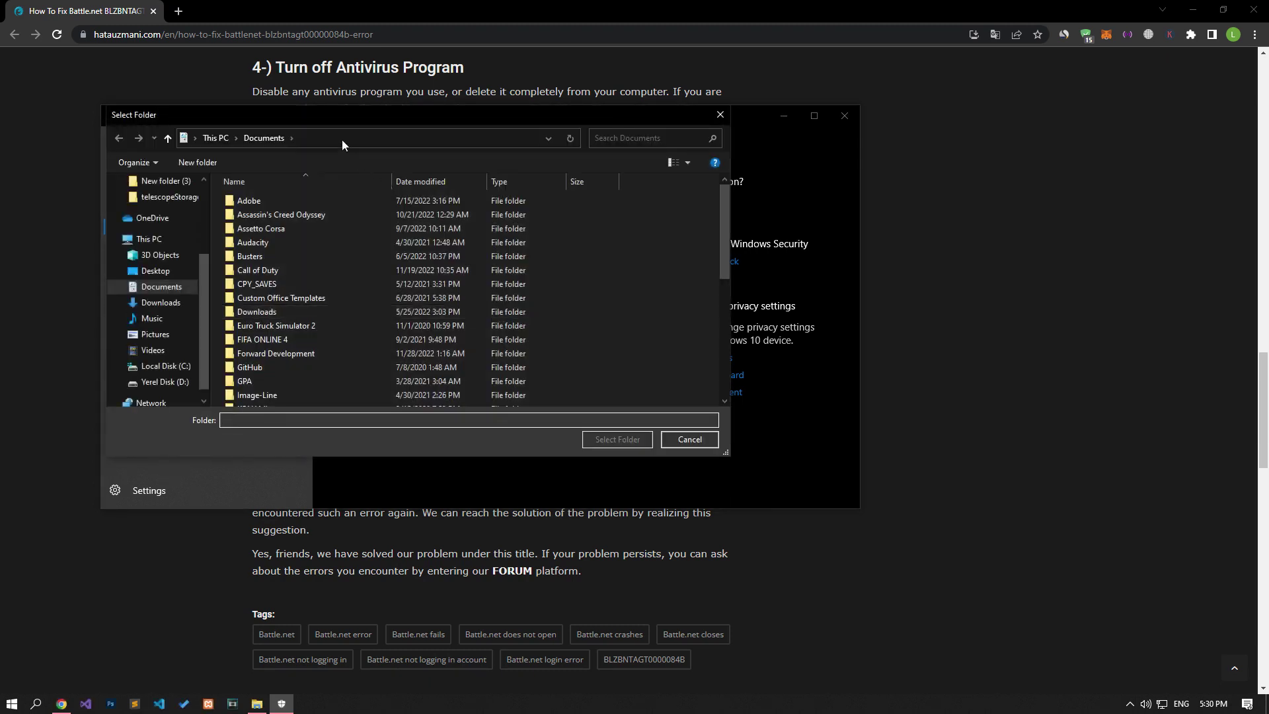
click(342, 139)
text(%localappdata%)
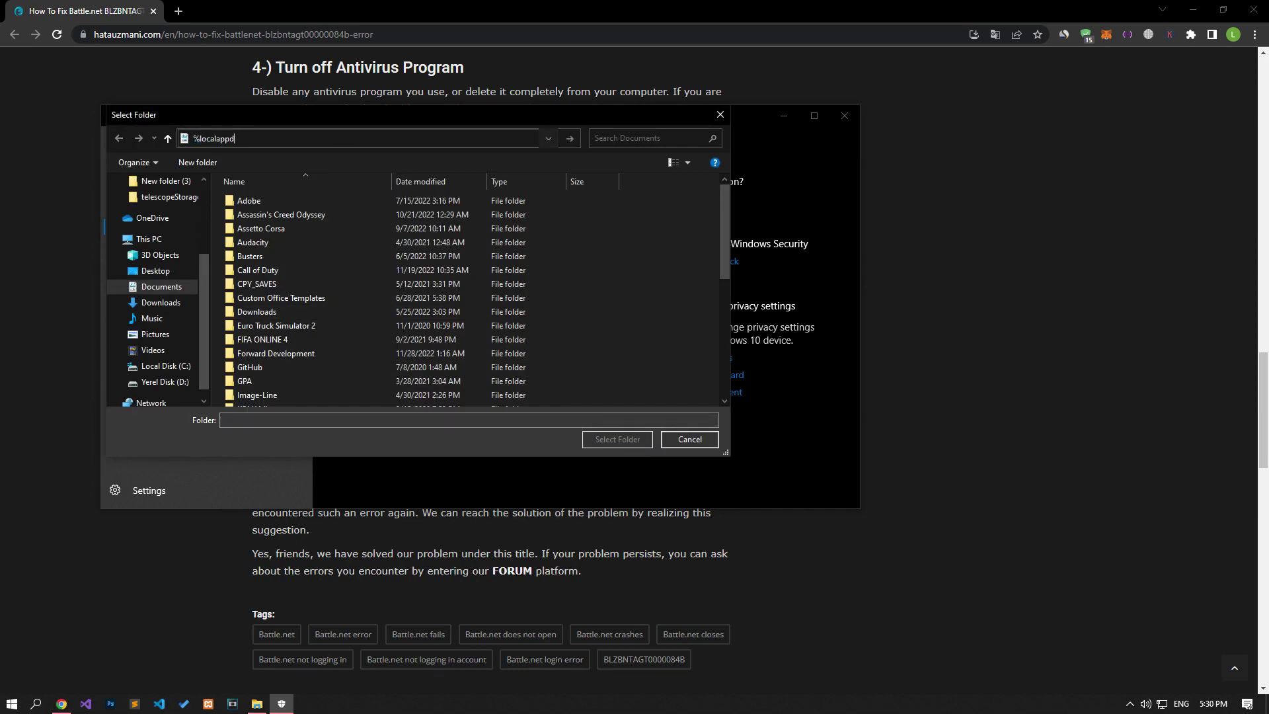
key(Return)
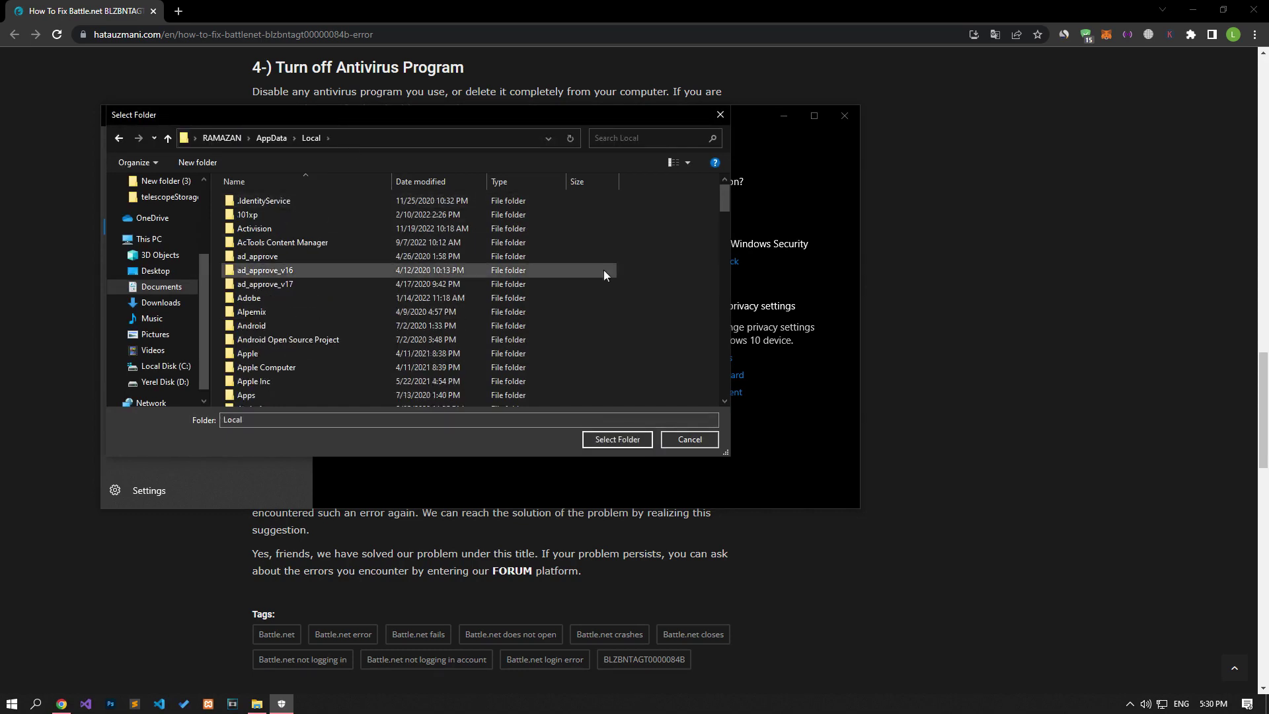
key(b)
click(259, 210)
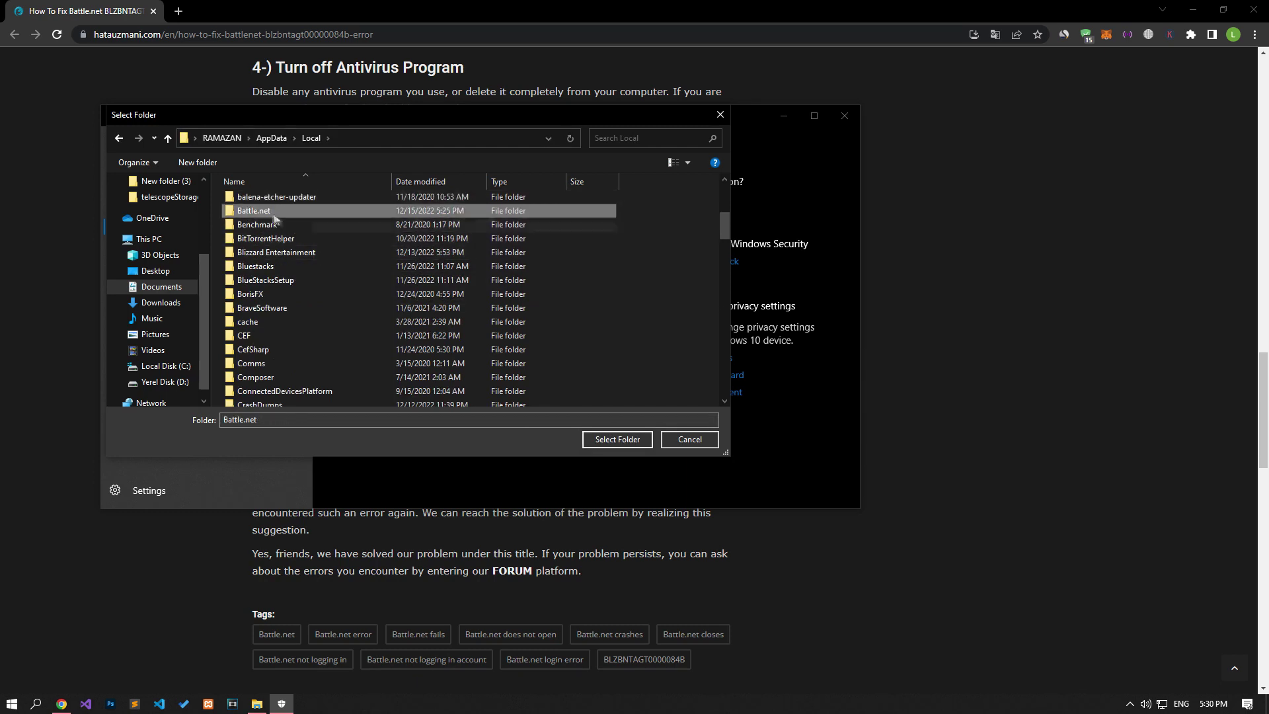
click(626, 440)
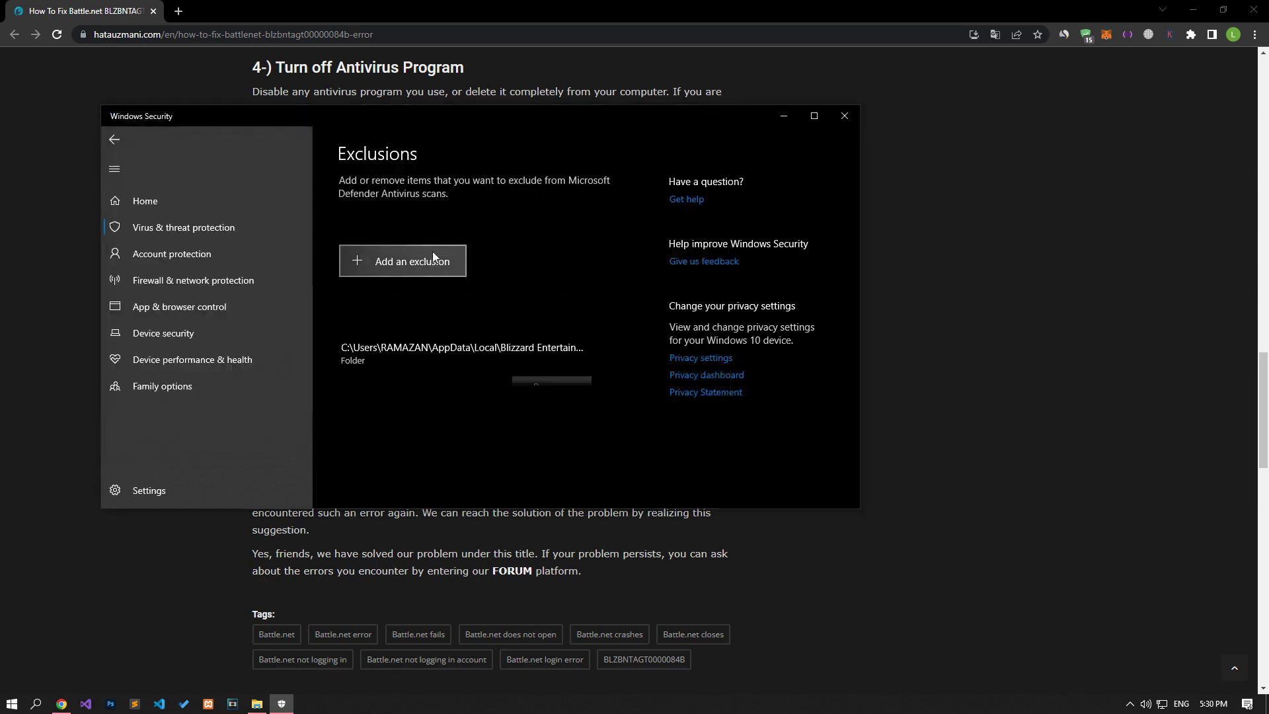
click(456, 261)
Step: Start another folder exclusion and look for Battle.net in C:\Program Files
click(415, 312)
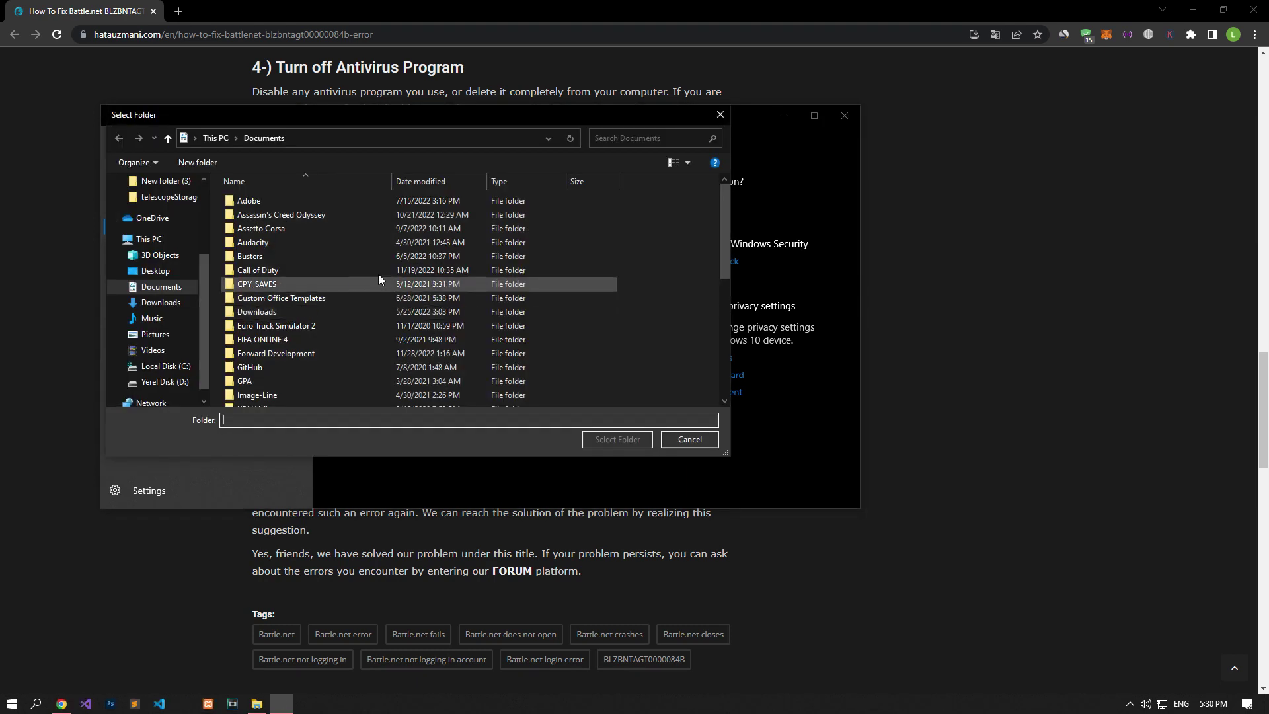
click(218, 138)
double_click(304, 340)
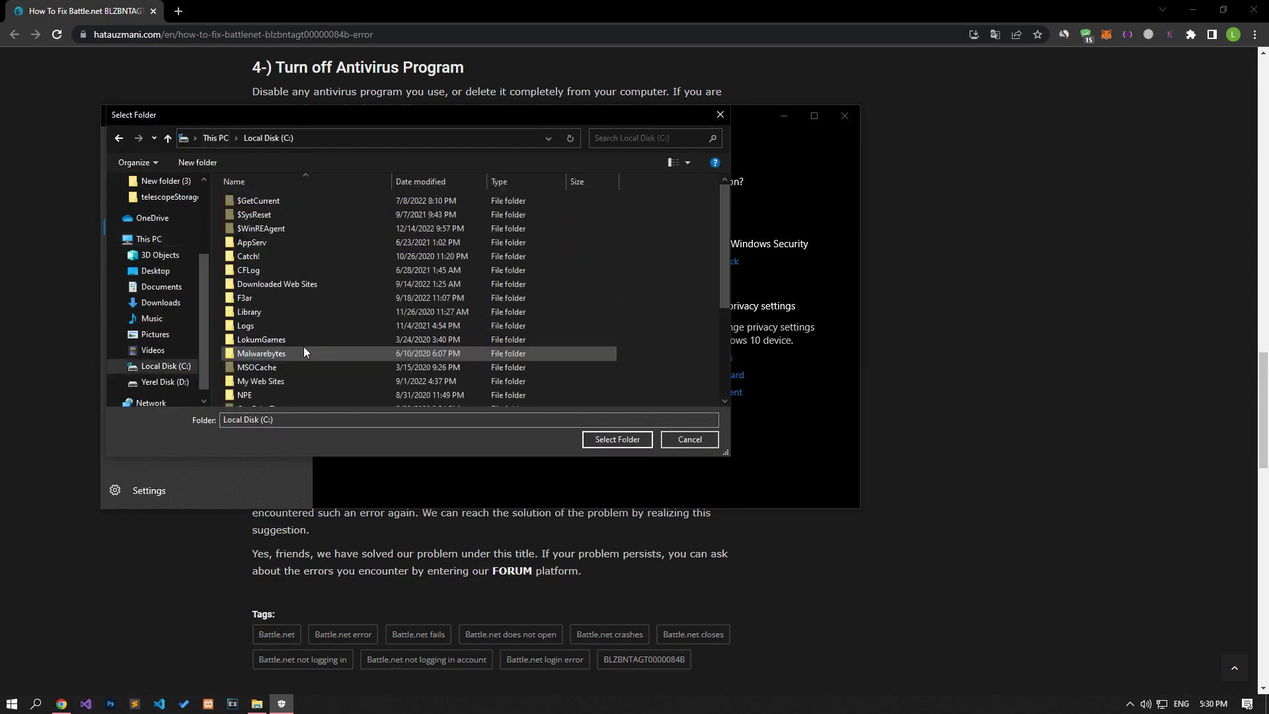
scroll(296, 318, down, 2)
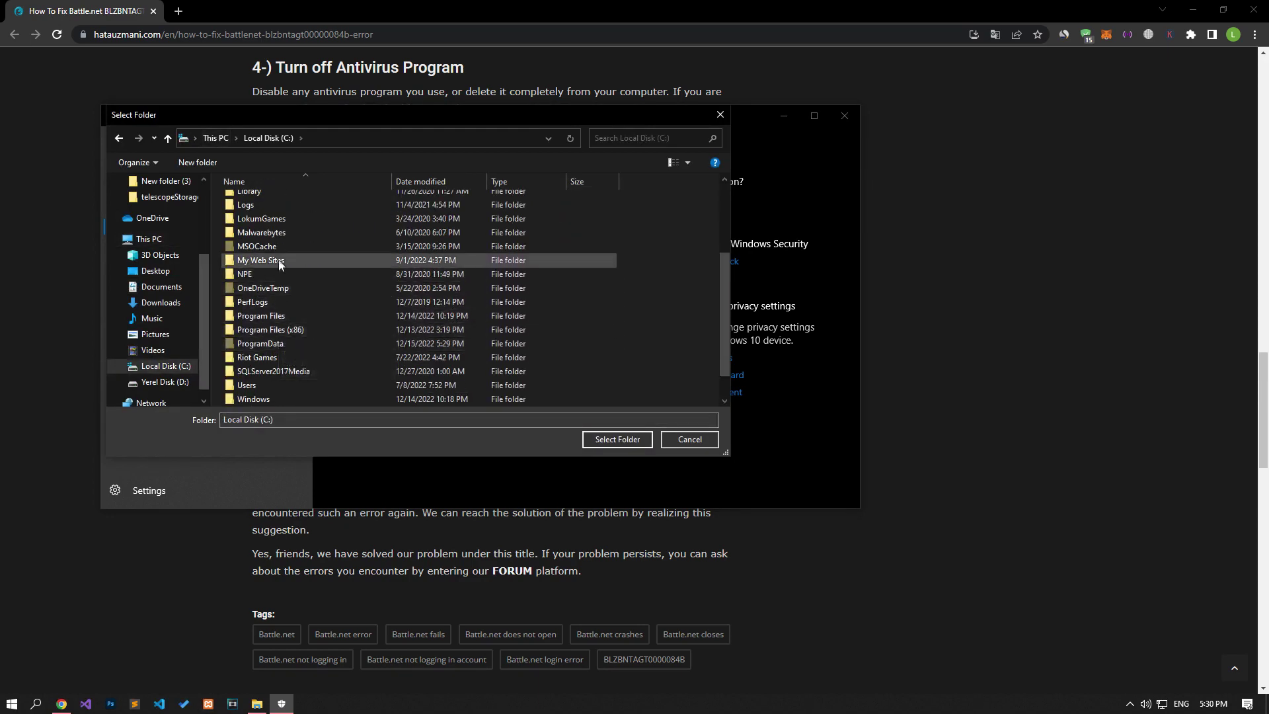
scroll(284, 277, up, 1)
double_click(287, 348)
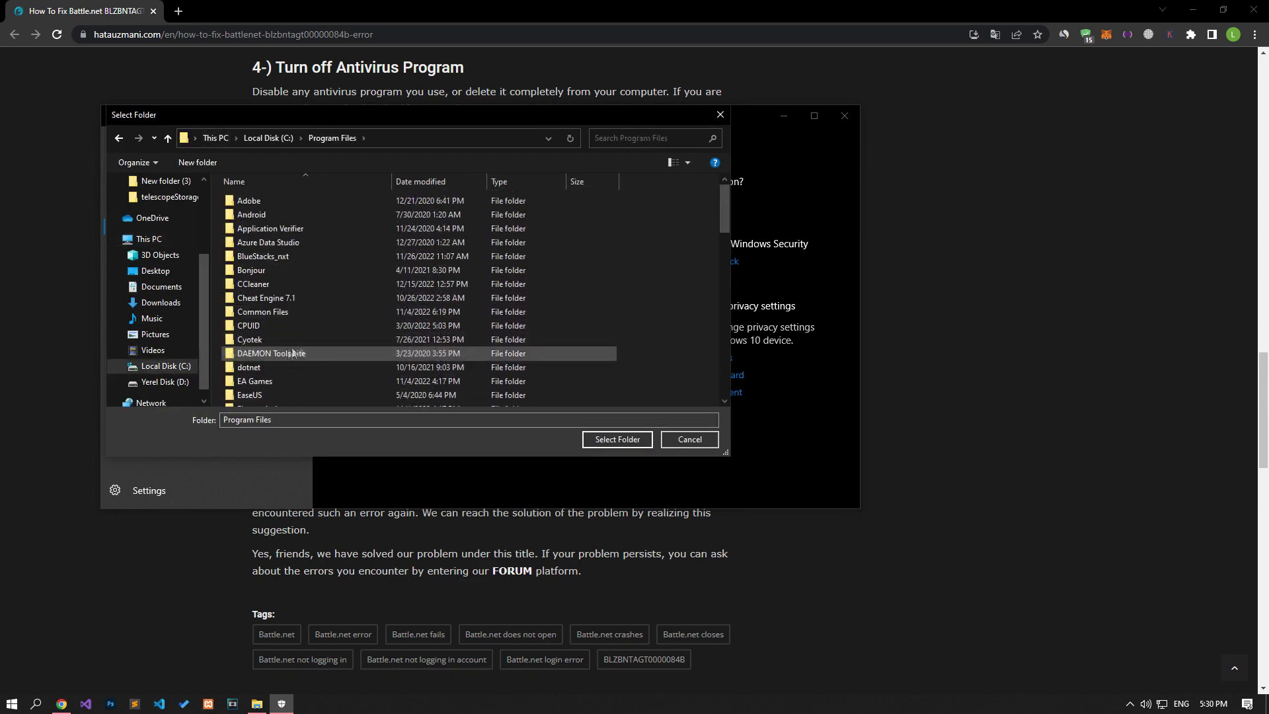
key(b)
key(b)
key(b)
key(b)
key(b)
key(b)
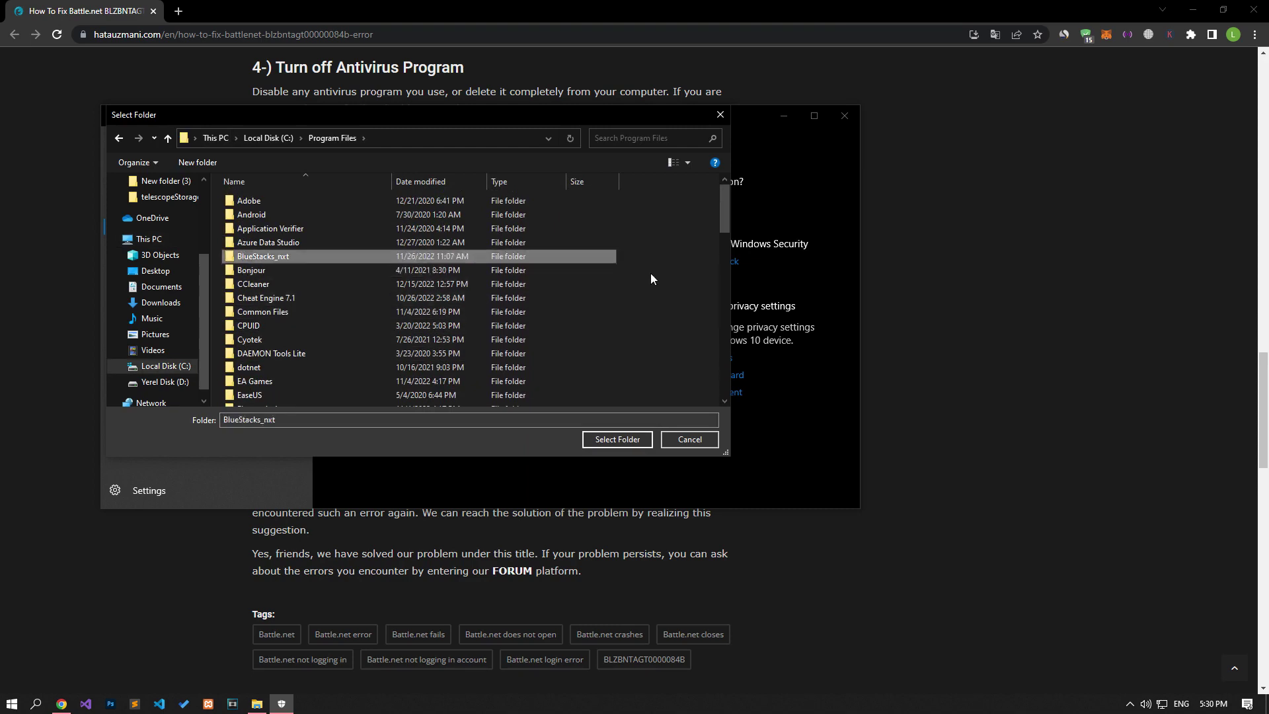
key(b)
key(b)
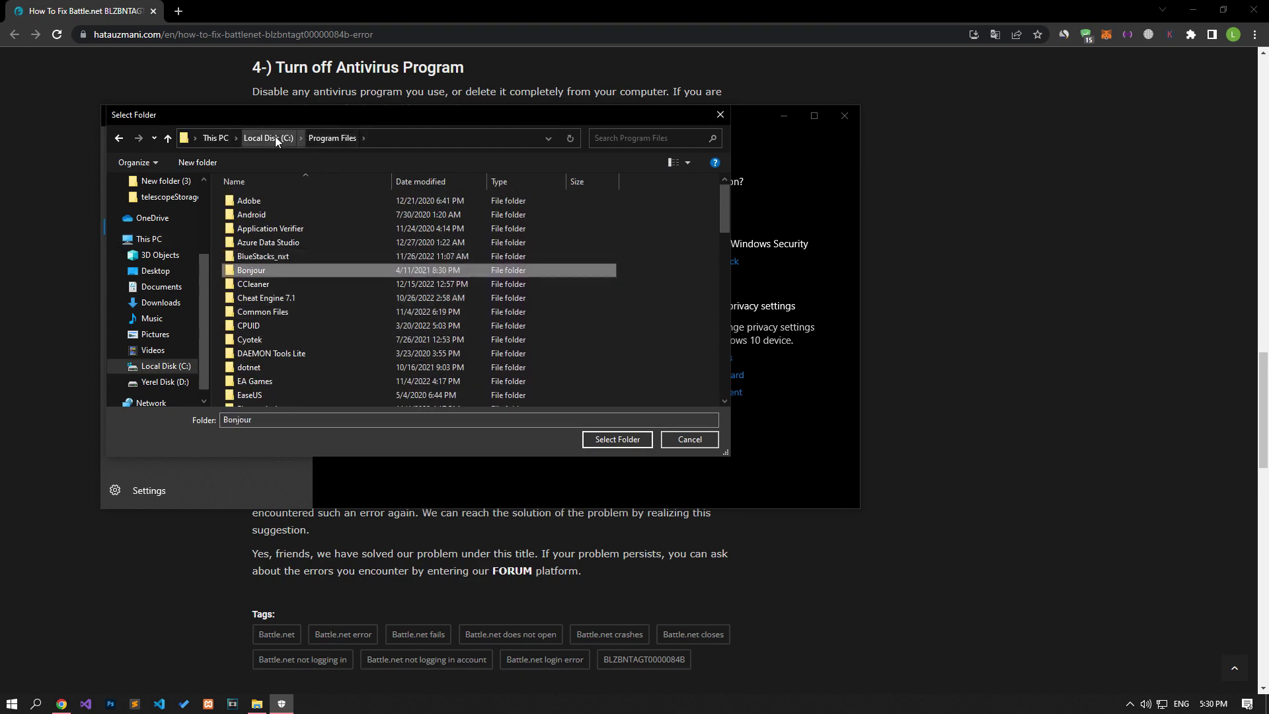
Step: Exclude C:\Program Files (x86)\Battle.net instead, then close Windows Security
click(267, 138)
scroll(351, 329, down, 4)
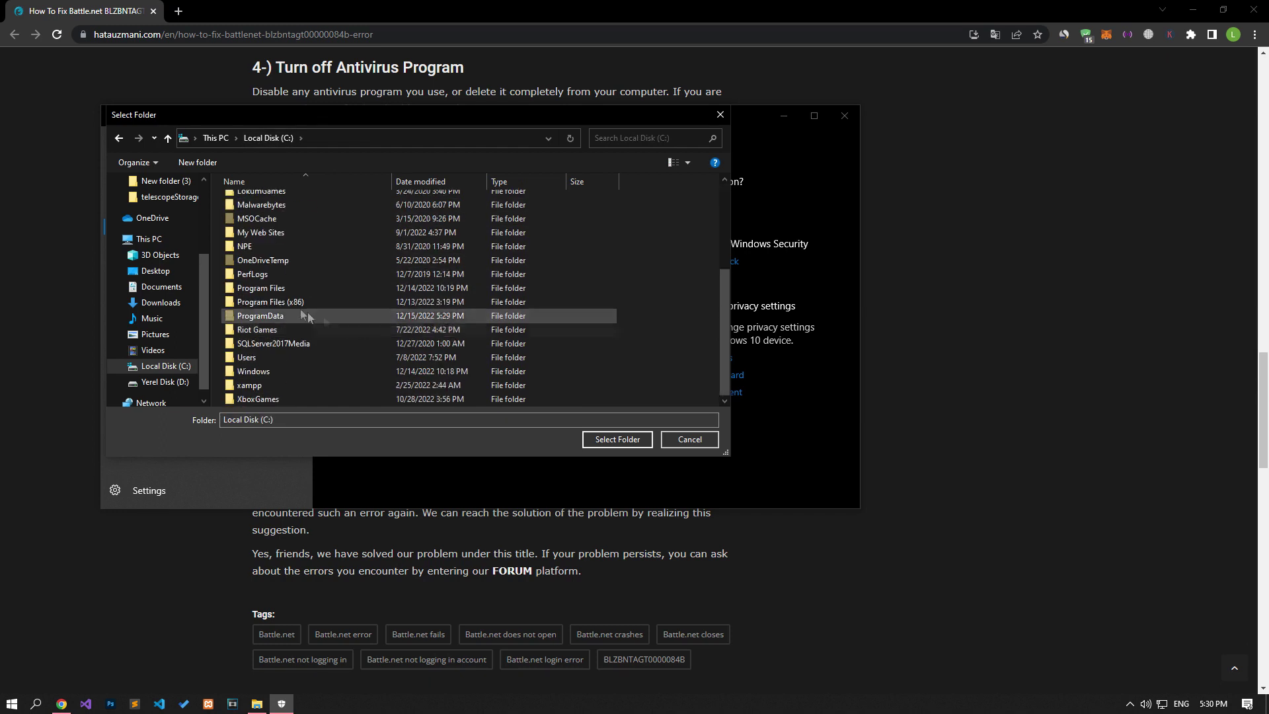
double_click(357, 304)
key(b)
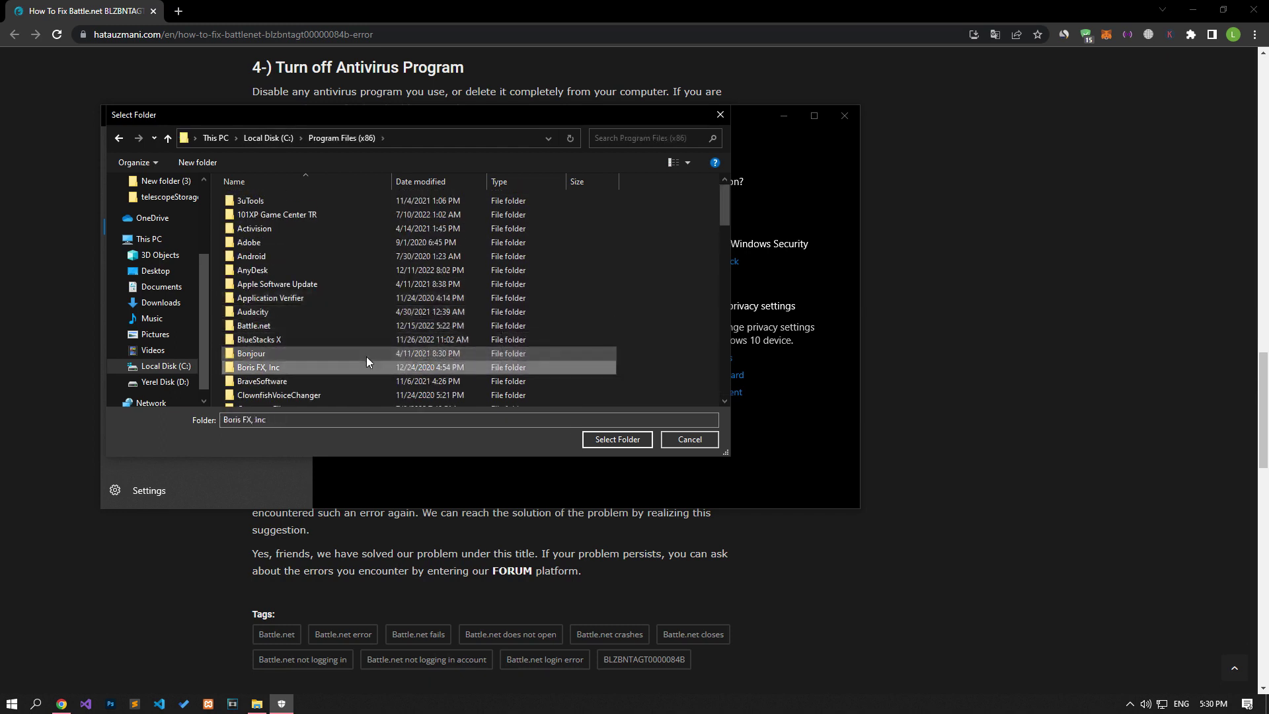
key(Up)
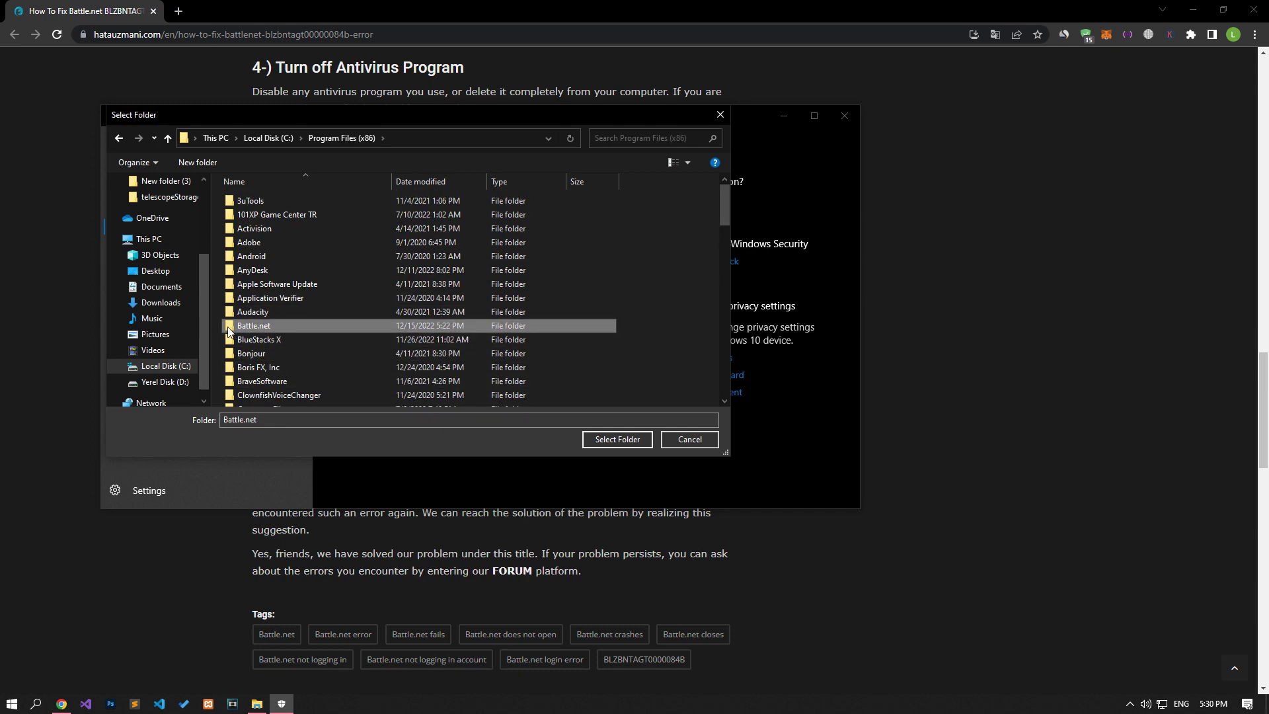
click(598, 441)
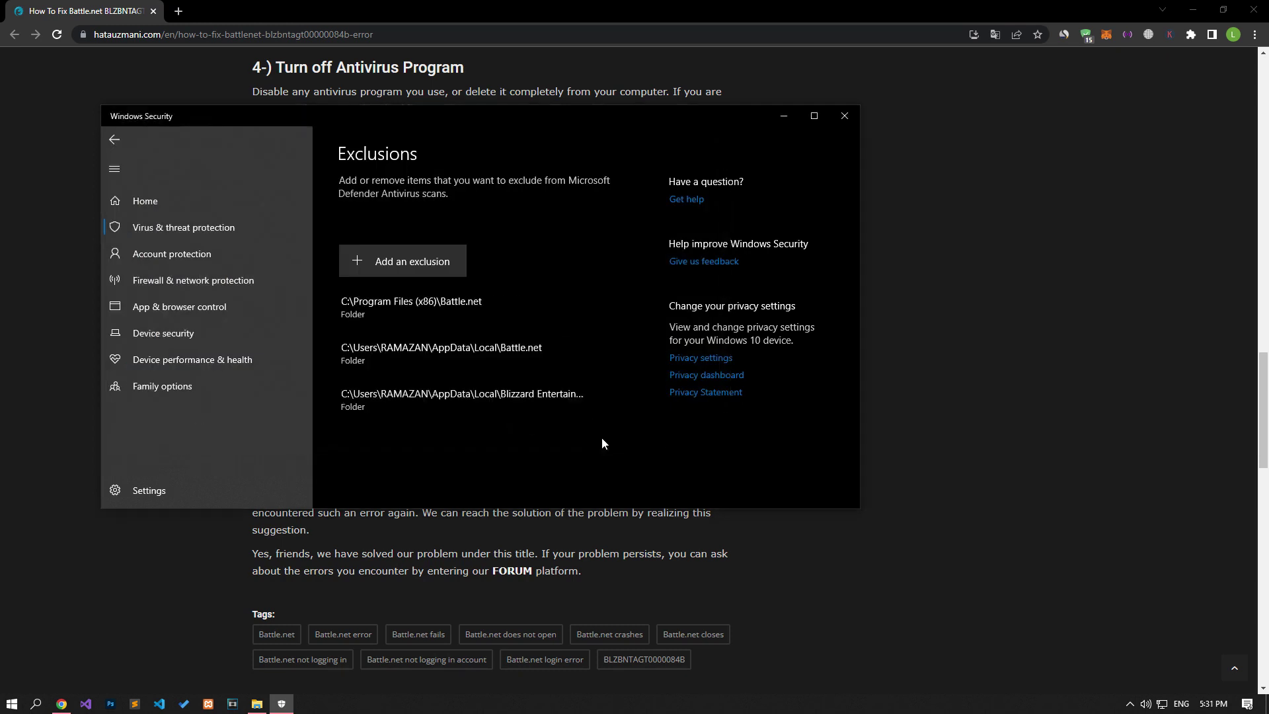
click(843, 117)
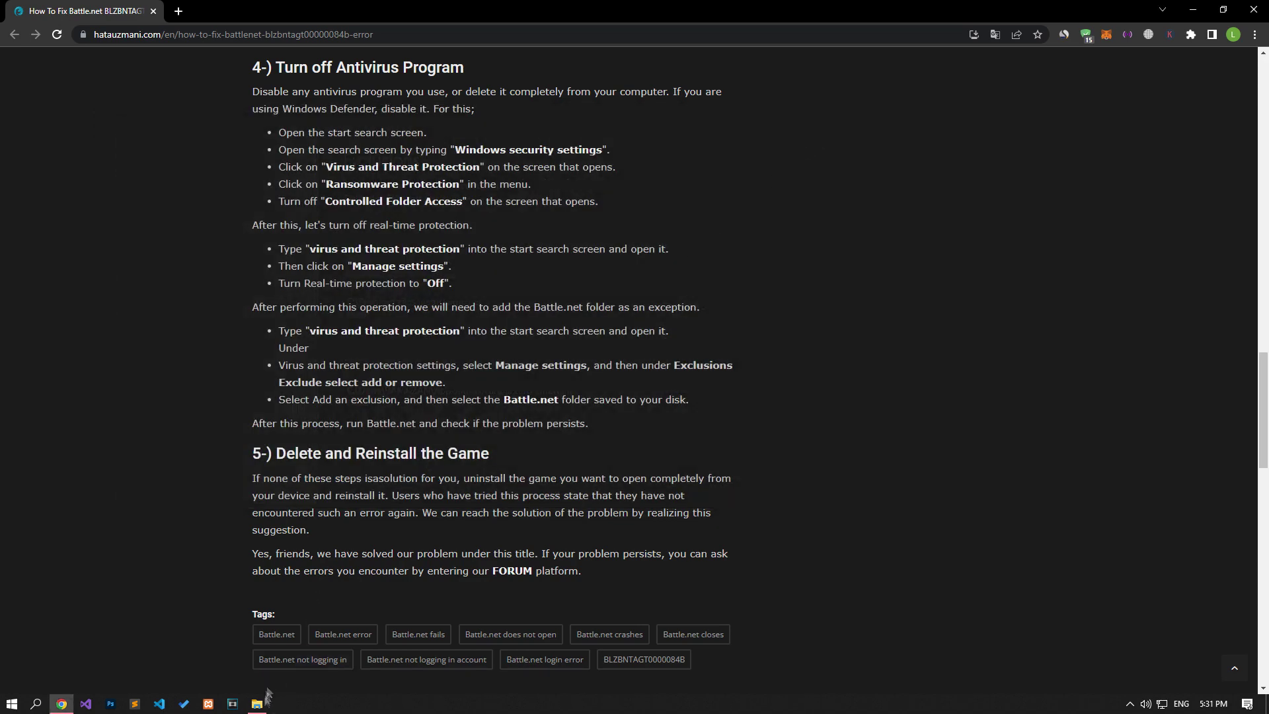
click(258, 702)
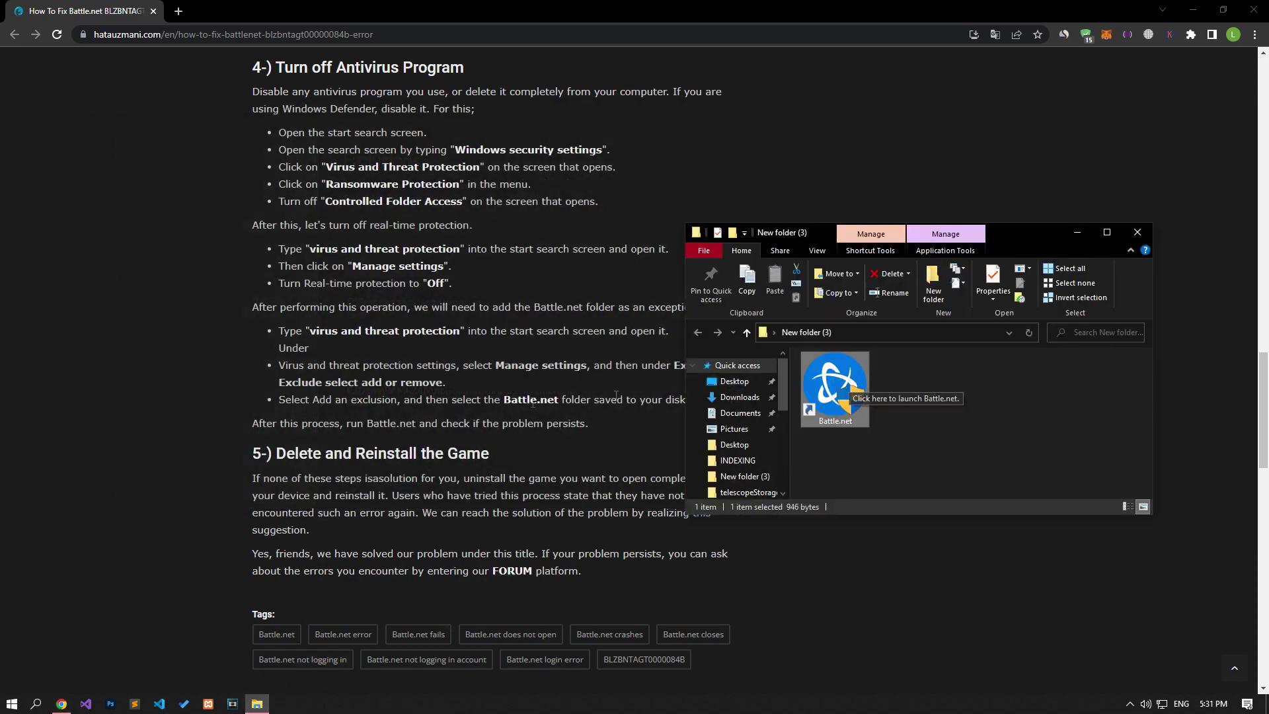
key(alt+F4)
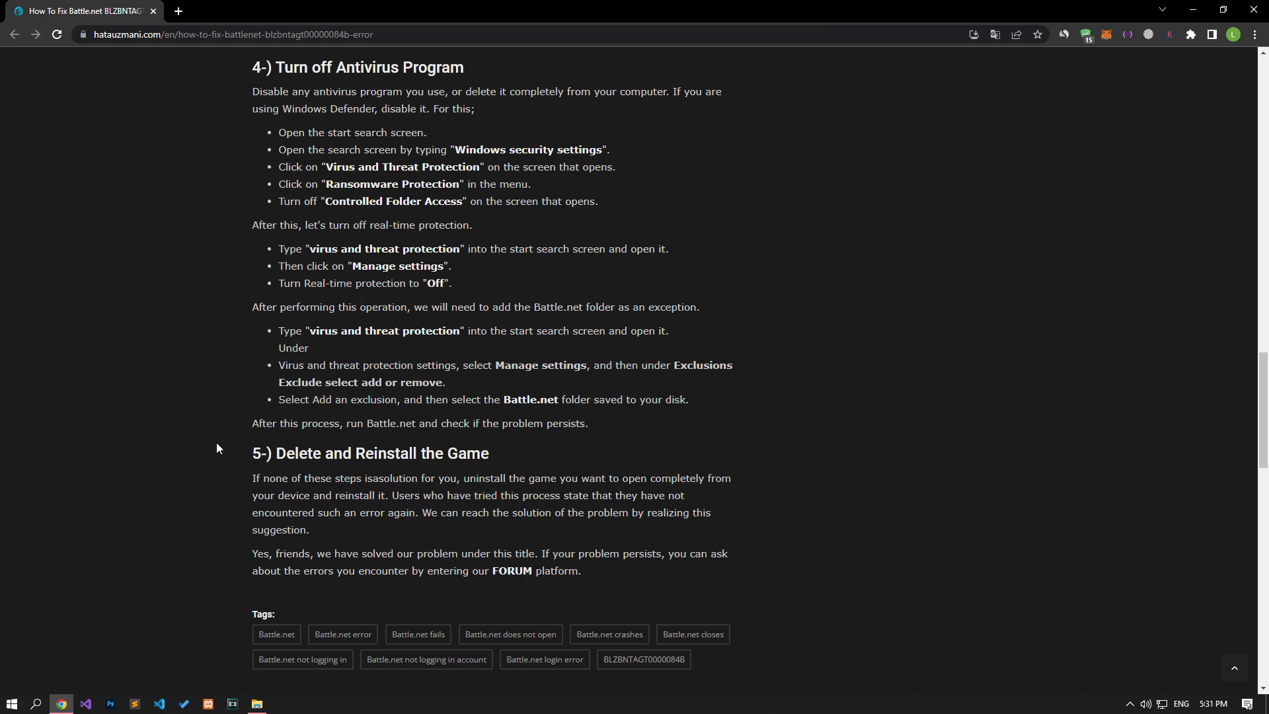
click(512, 571)
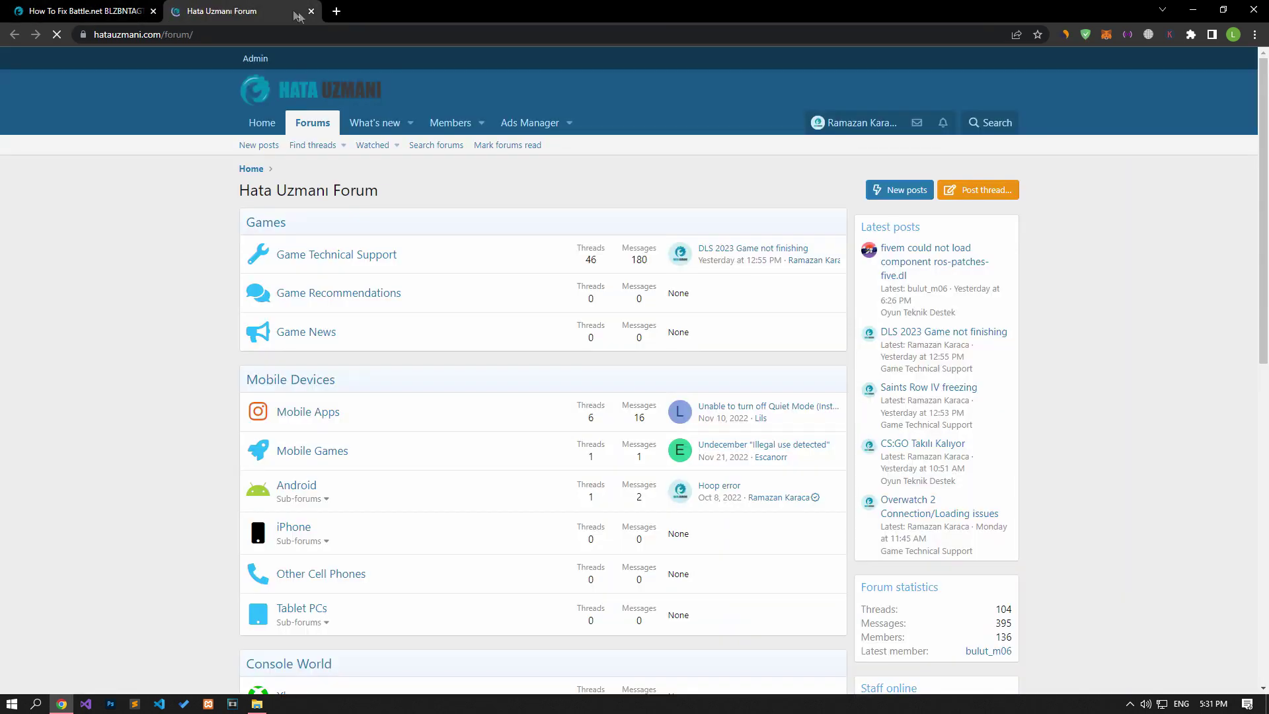
Step: Start posting a new thread on the Hata Uzmanı Forum page
click(1000, 191)
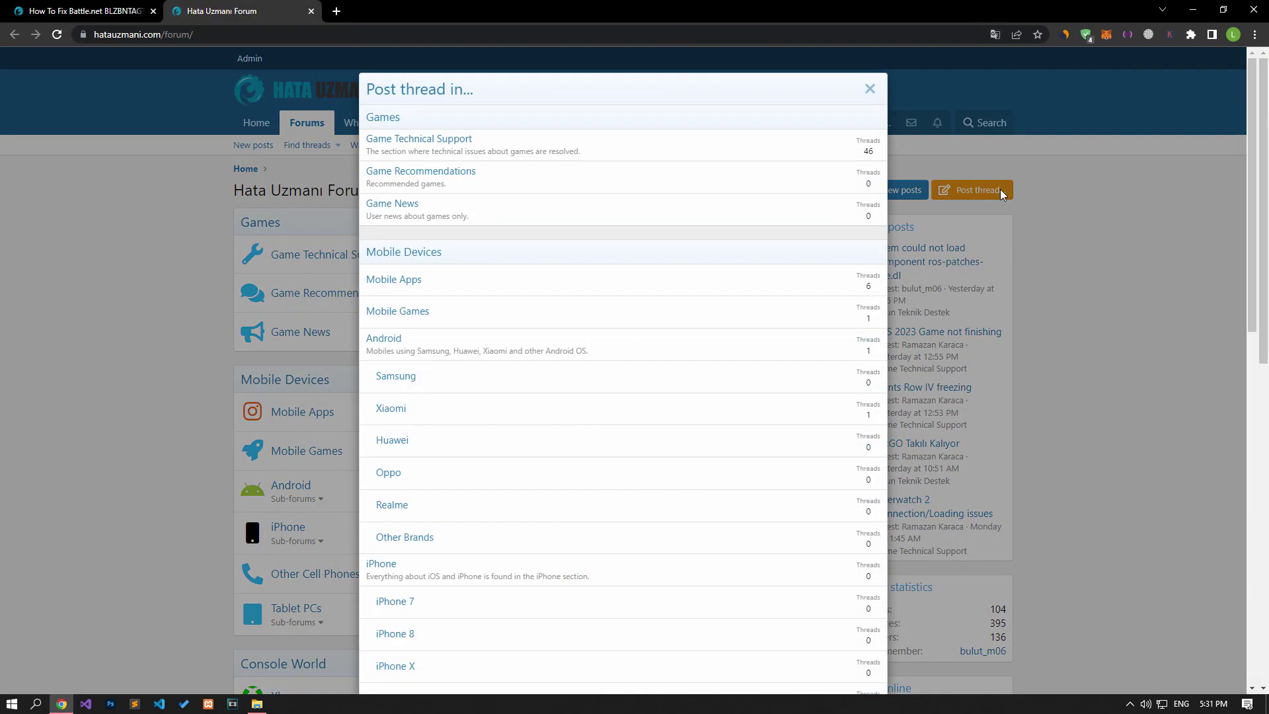